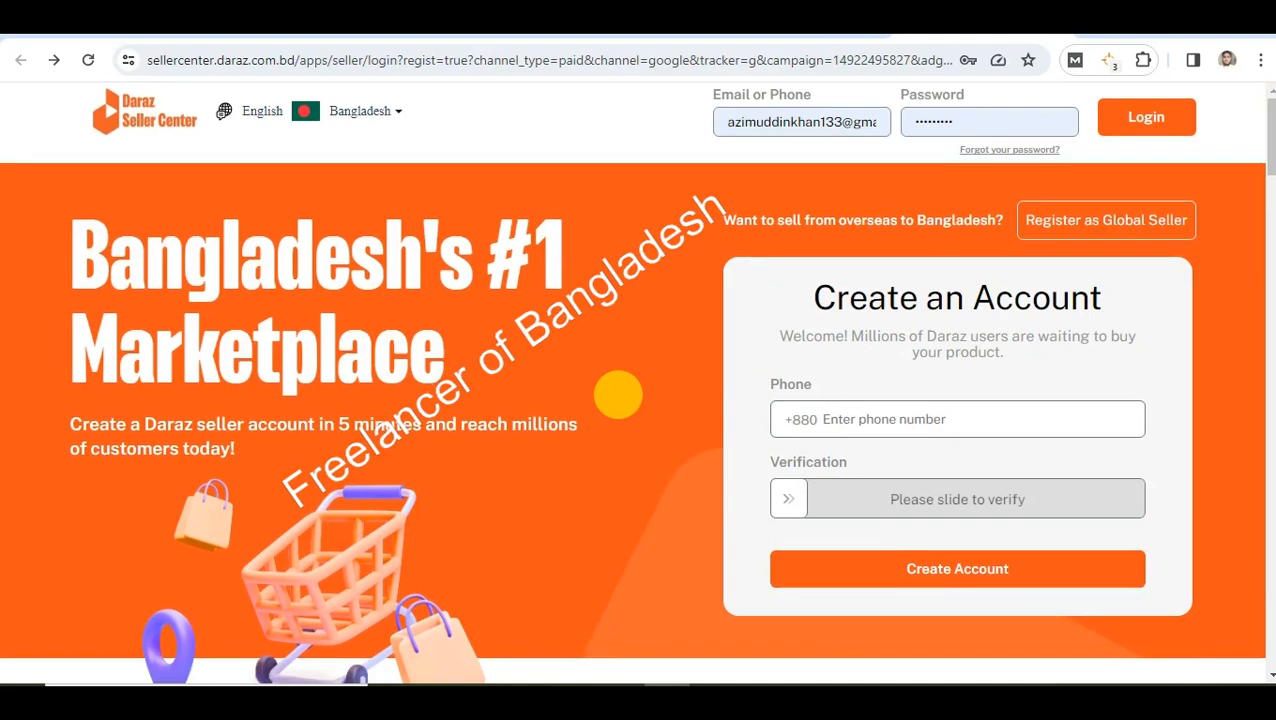
Scroll through the Daraz Seller Center sign-up landing page, then open a new blank tab
scroll(390, 165, "up", 3)
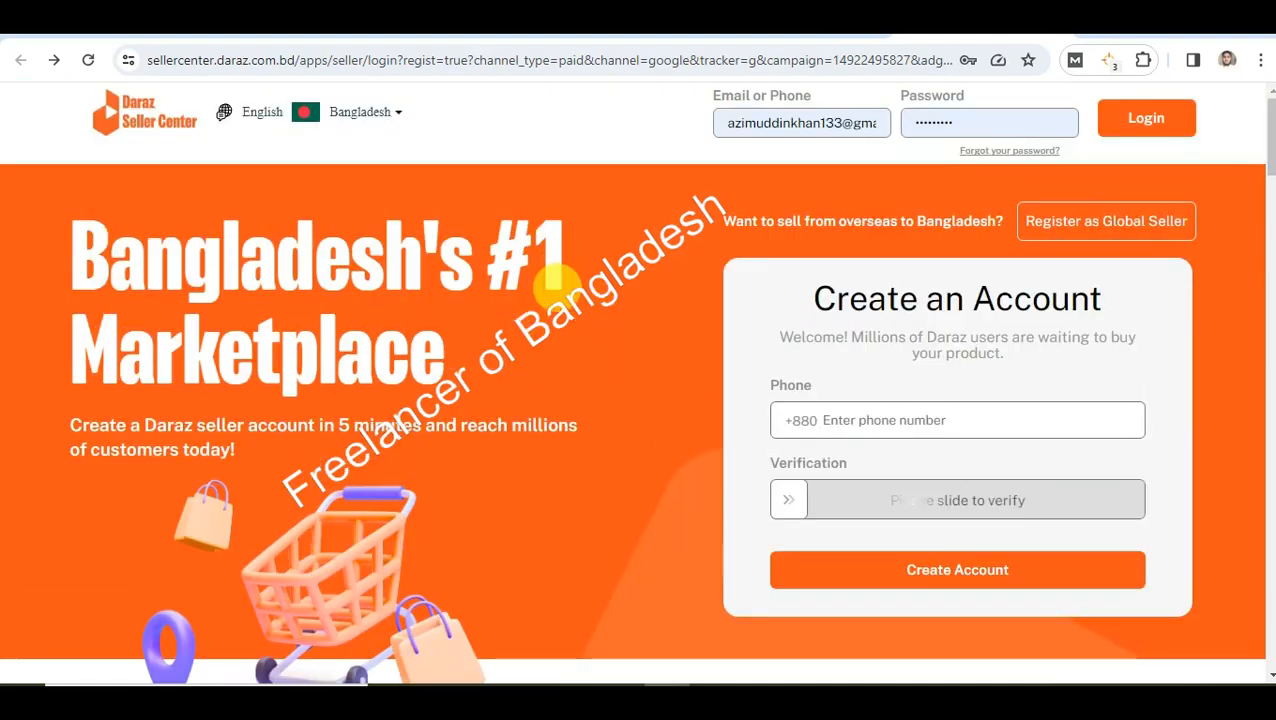
scroll(632, 327, "down", 5)
scroll(676, 442, "down", 4)
scroll(675, 447, "up", 8)
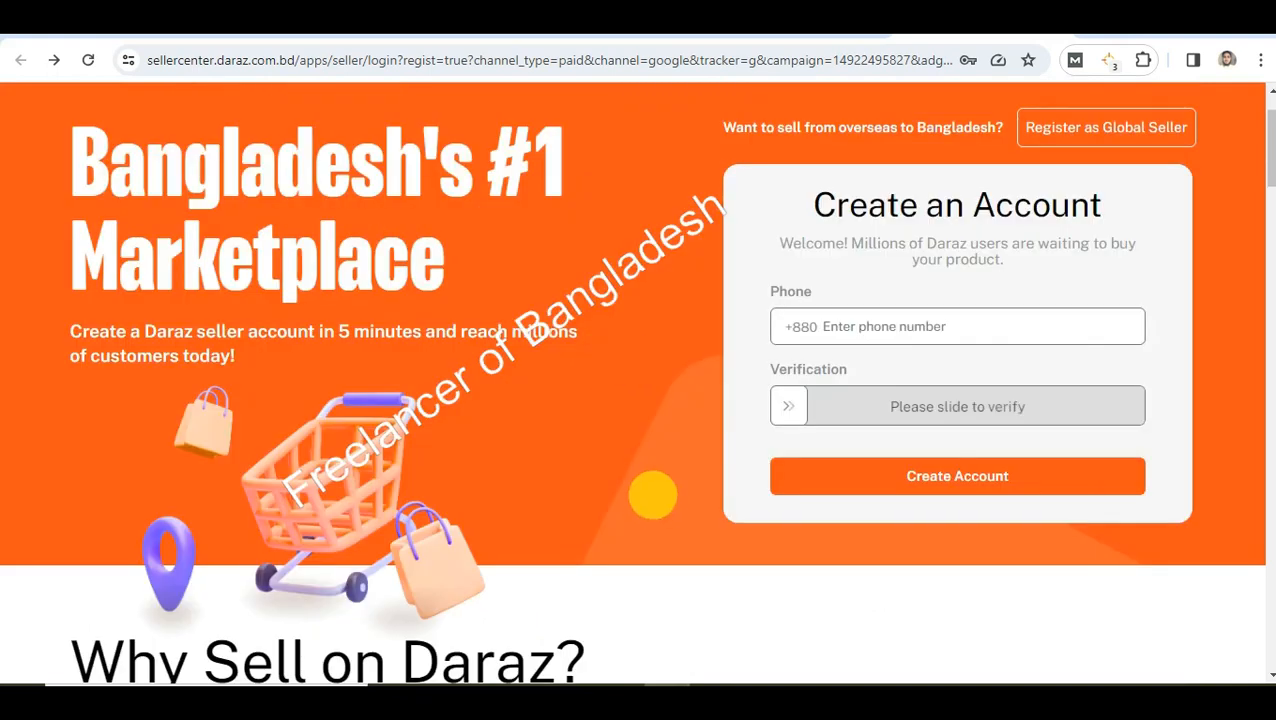
scroll(655, 488, "down", 3)
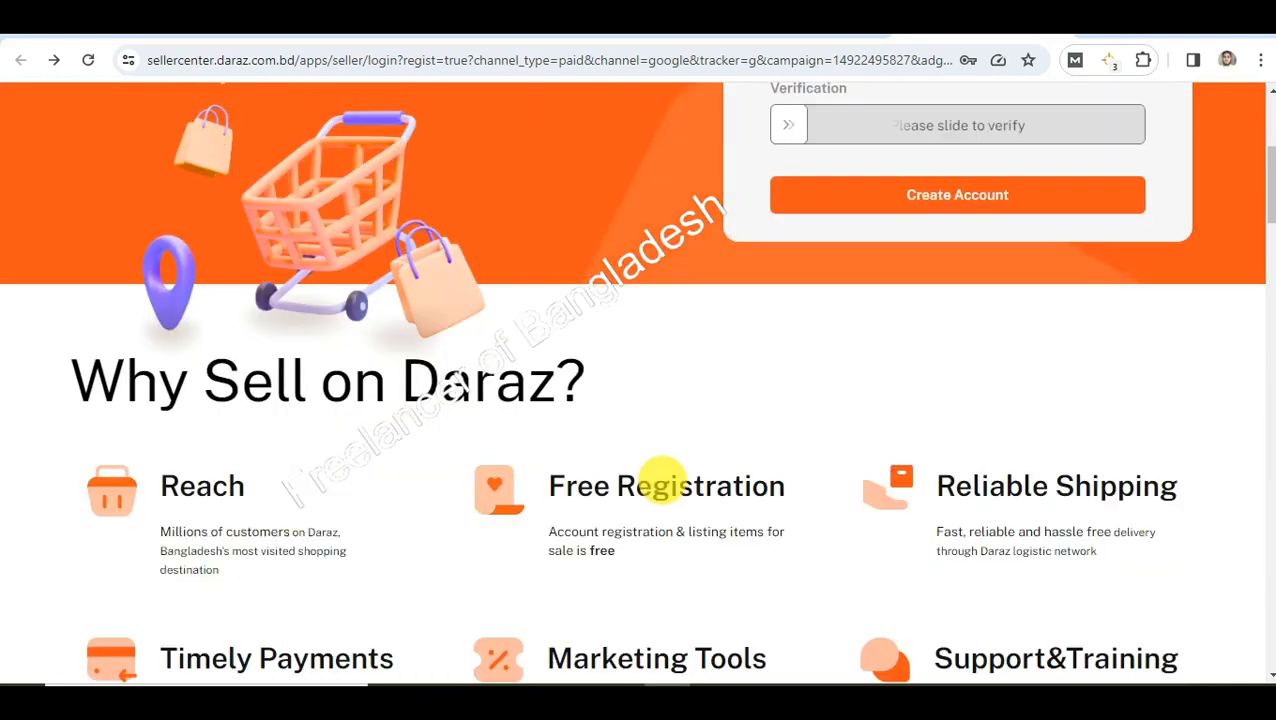
scroll(567, 467, "up", 4)
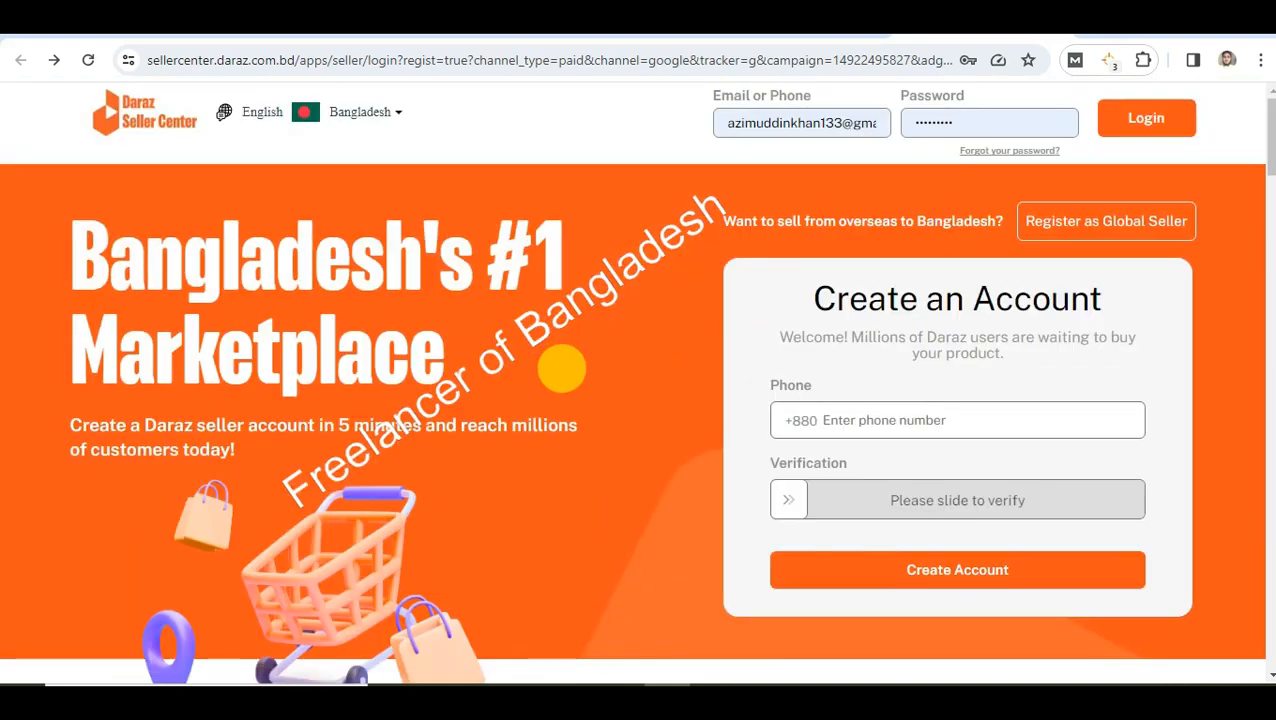
scroll(561, 369, "down", 3)
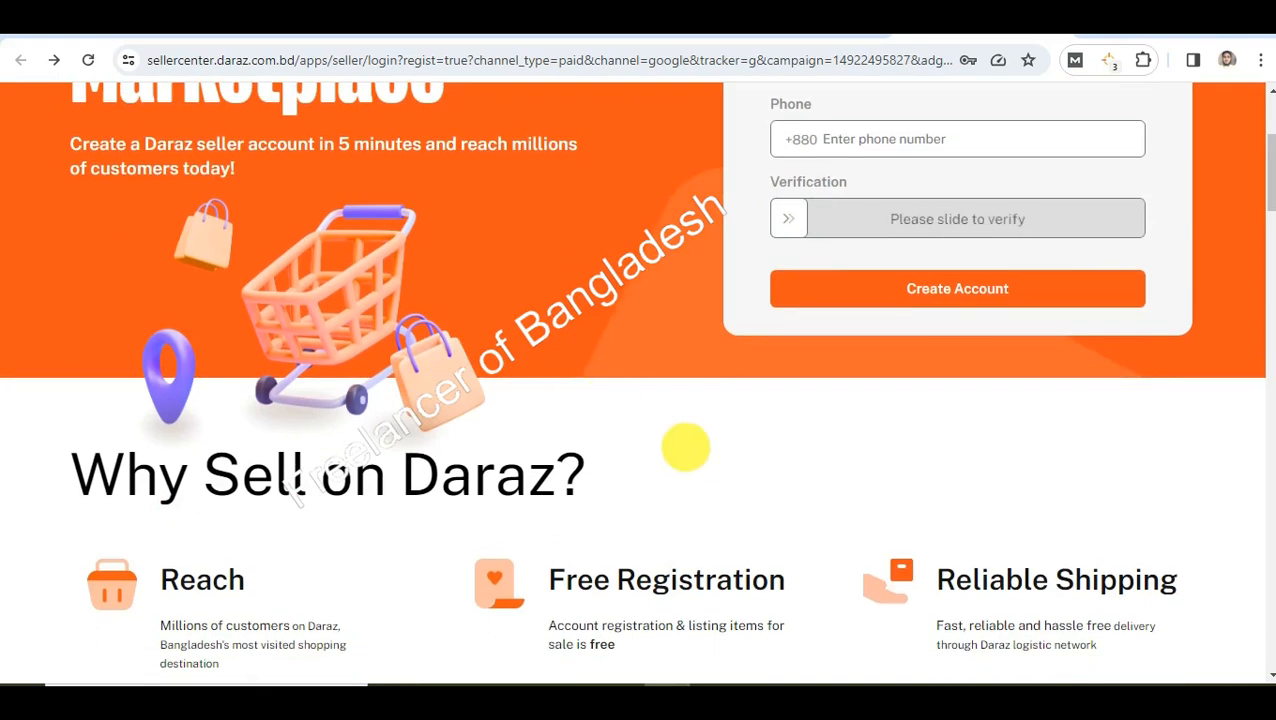
scroll(712, 444, "up", 3)
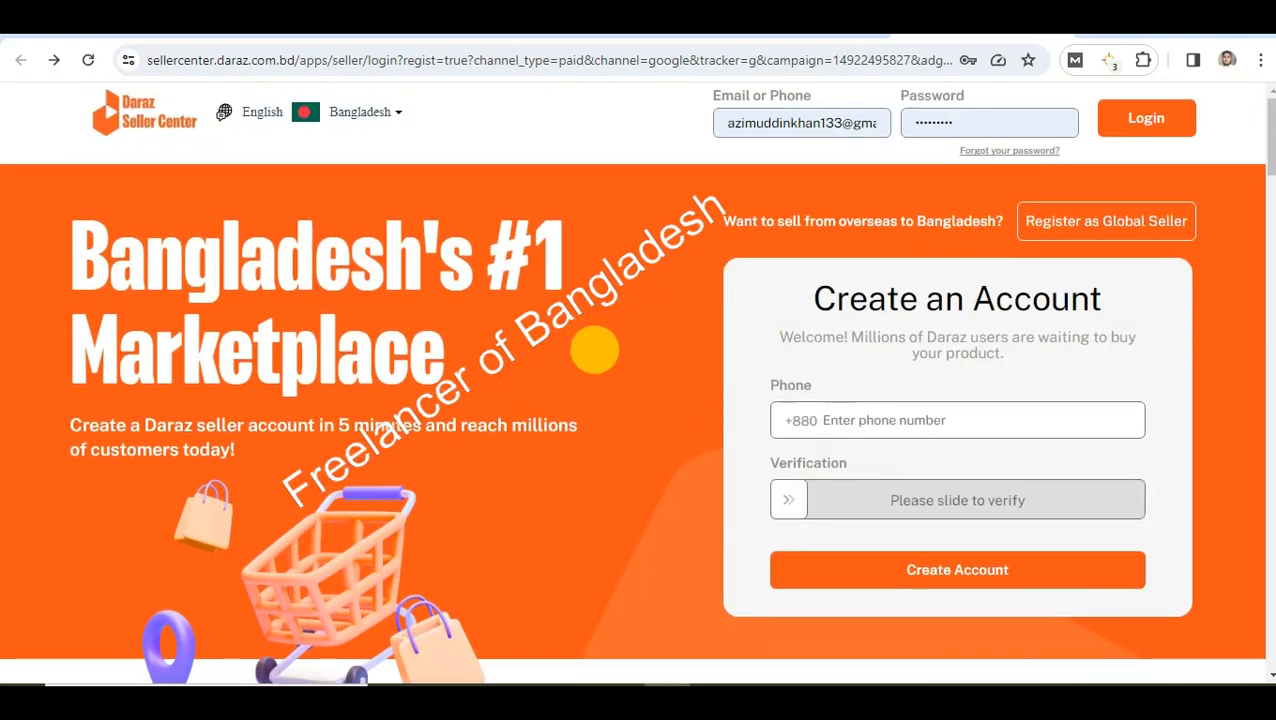
scroll(594, 345, "down", 2)
scroll(595, 350, "down", 2)
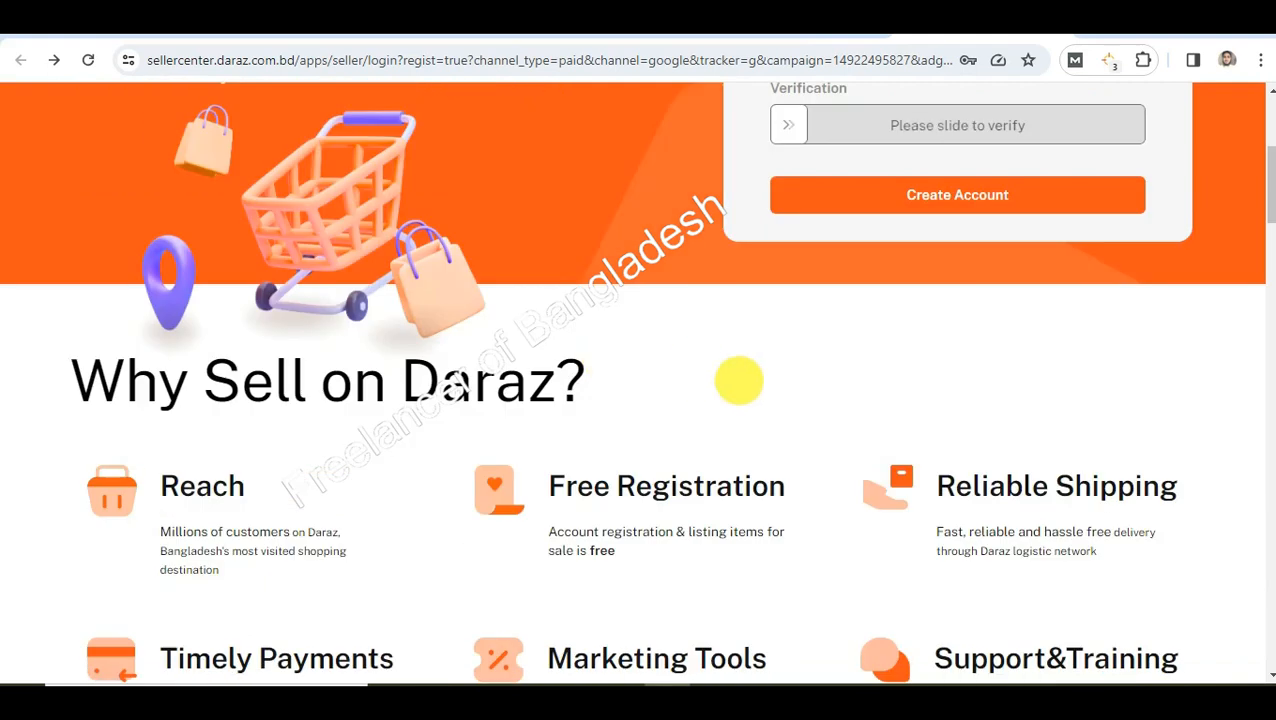
scroll(738, 380, "down", 2)
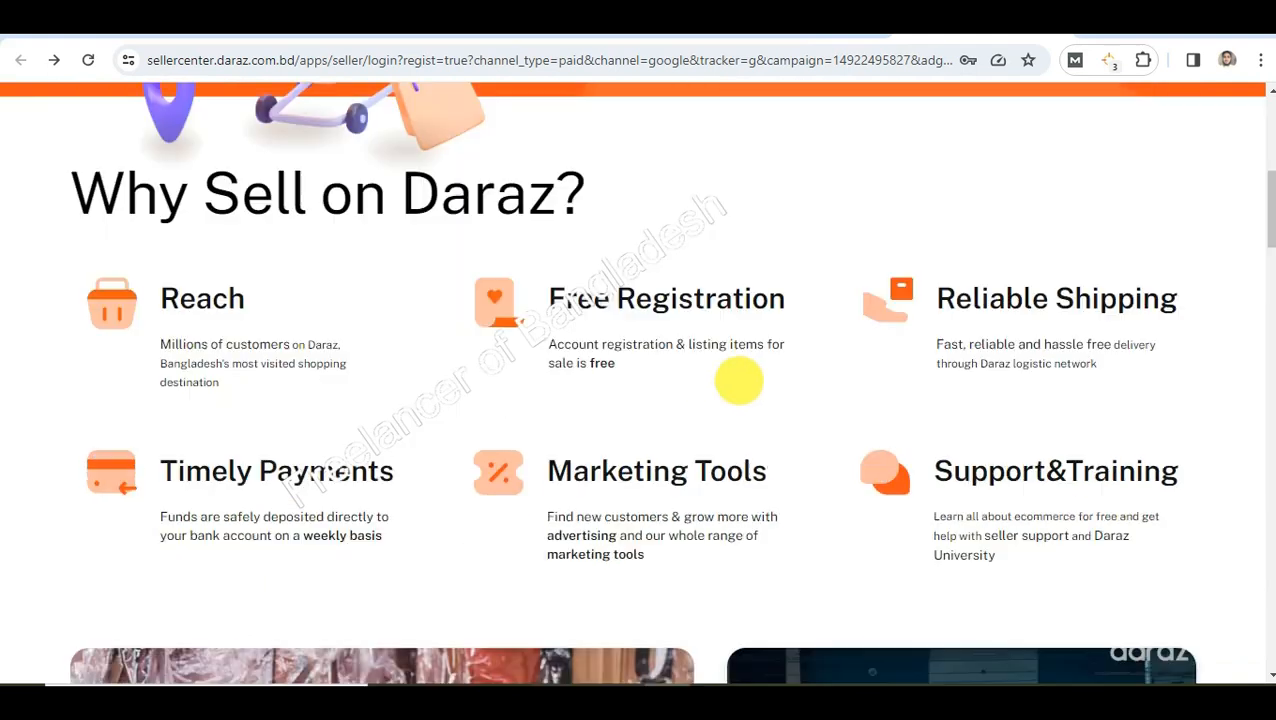
scroll(738, 380, "down", 2)
scroll(820, 373, "up", 5)
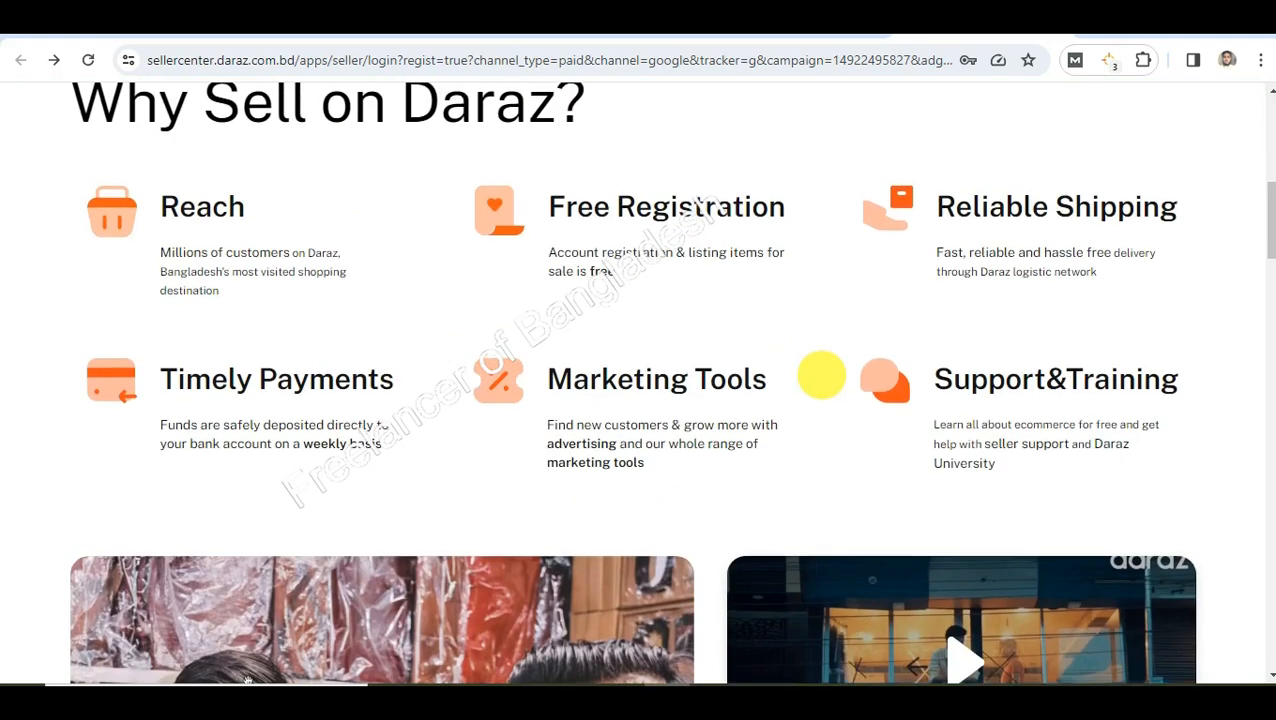
scroll(1057, 59, "up", 3)
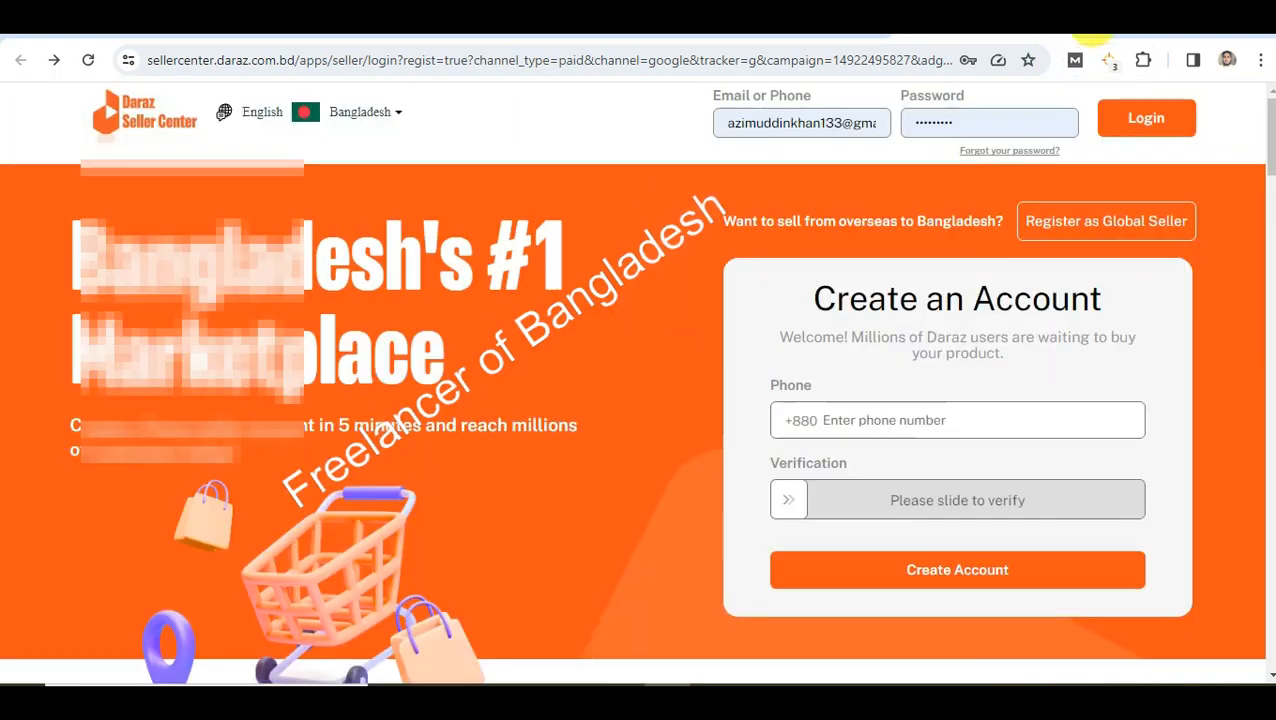
key("ctrl+t")
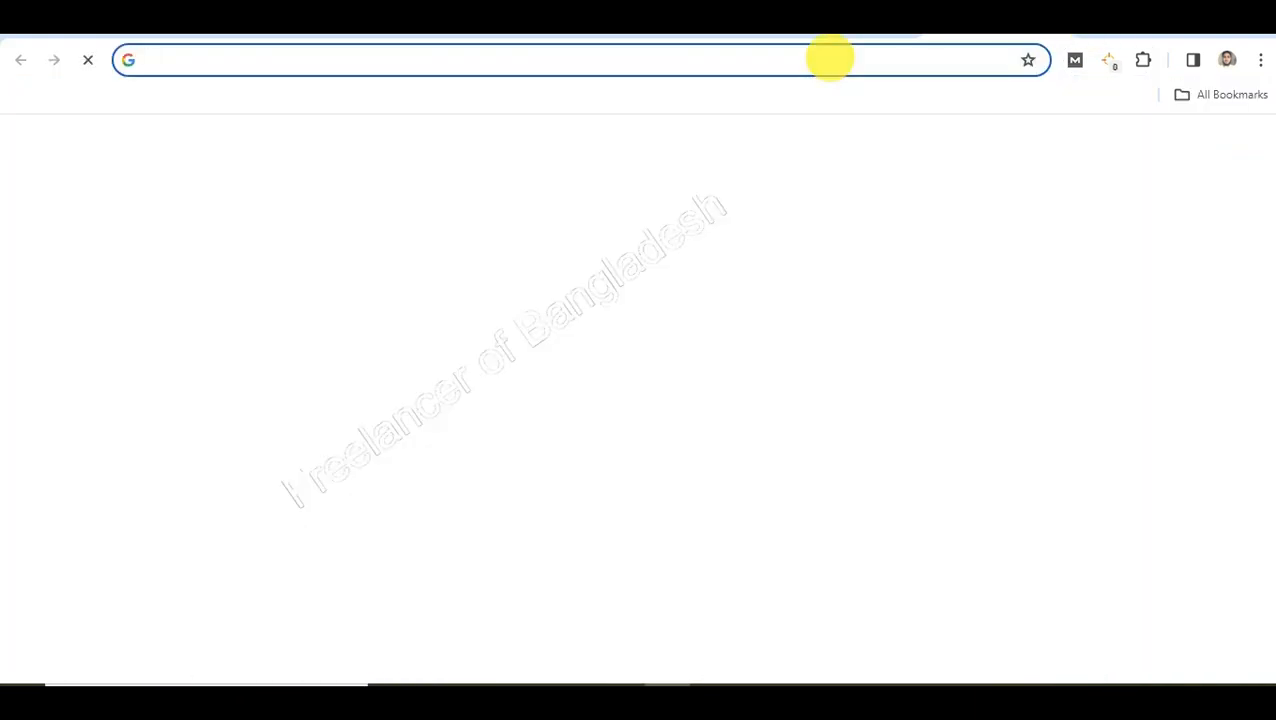
Go to google.com and search for 'daraz seller' using the search suggestion
type("google.com")
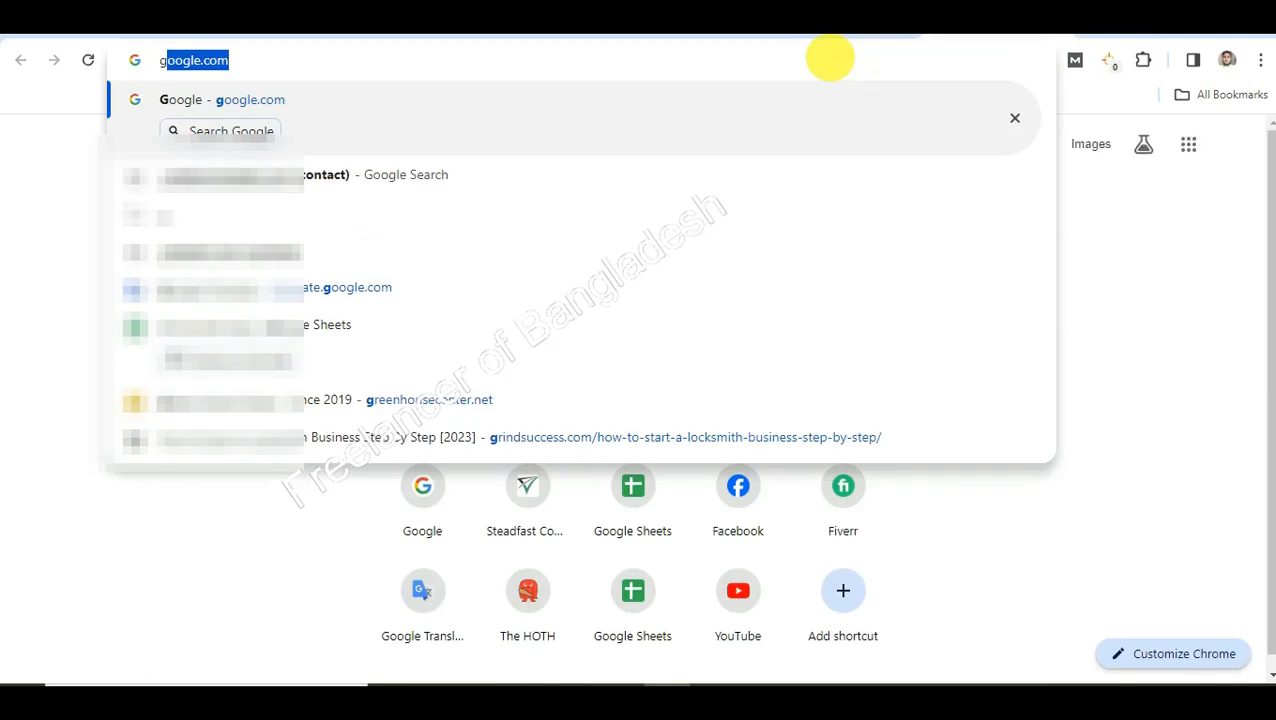
key("Return")
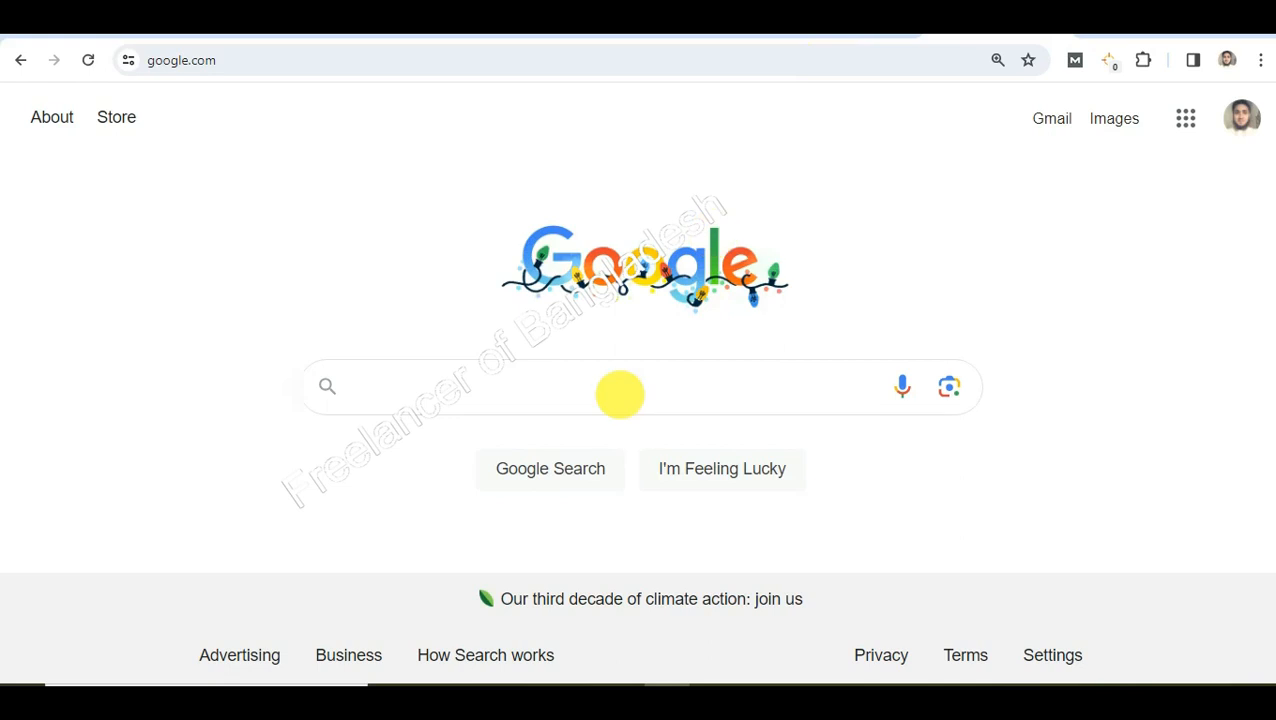
type("dara")
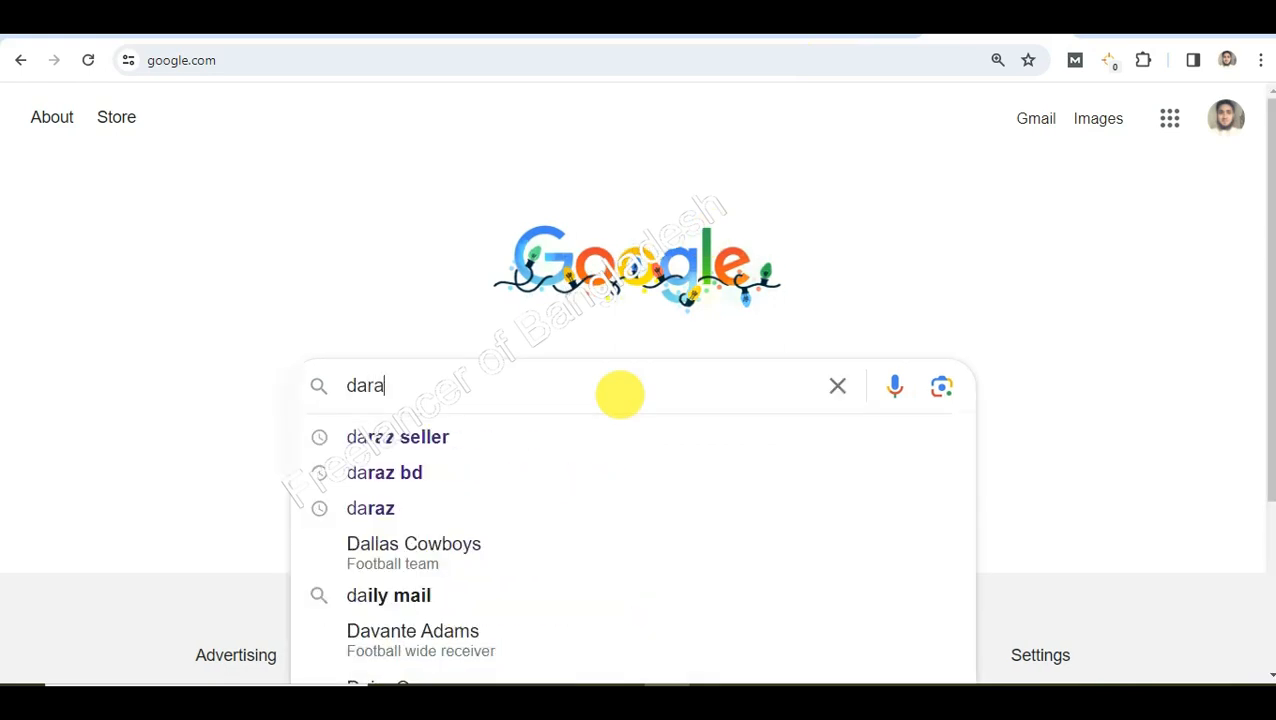
type("z")
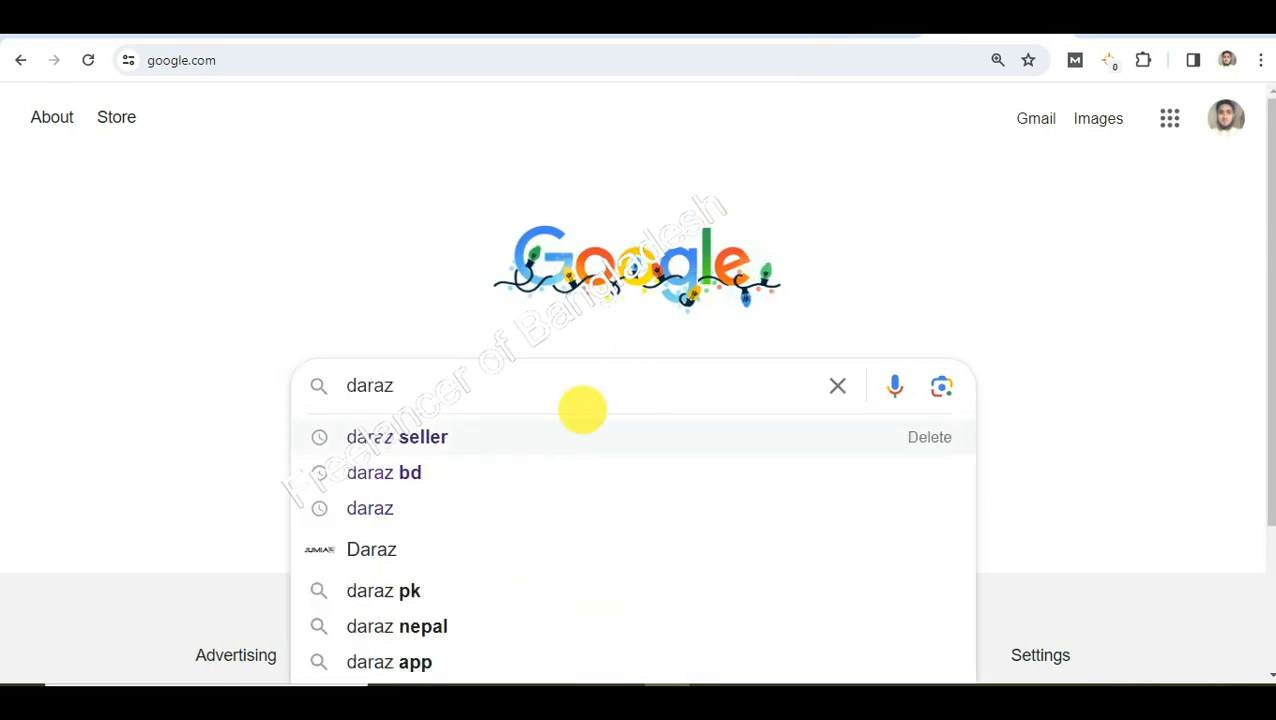
left_click(581, 420)
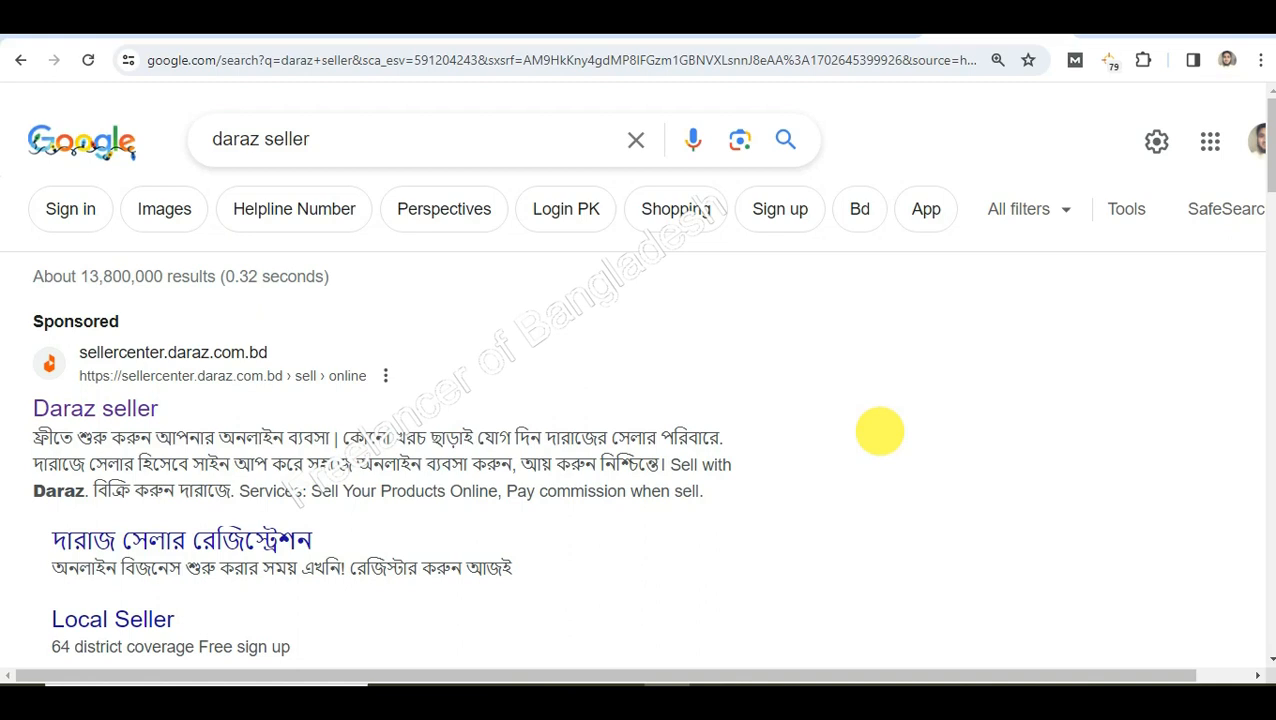
Switch between the Daraz page and the Google results for 'daraz seller'
scroll(780, 436, "down", 1)
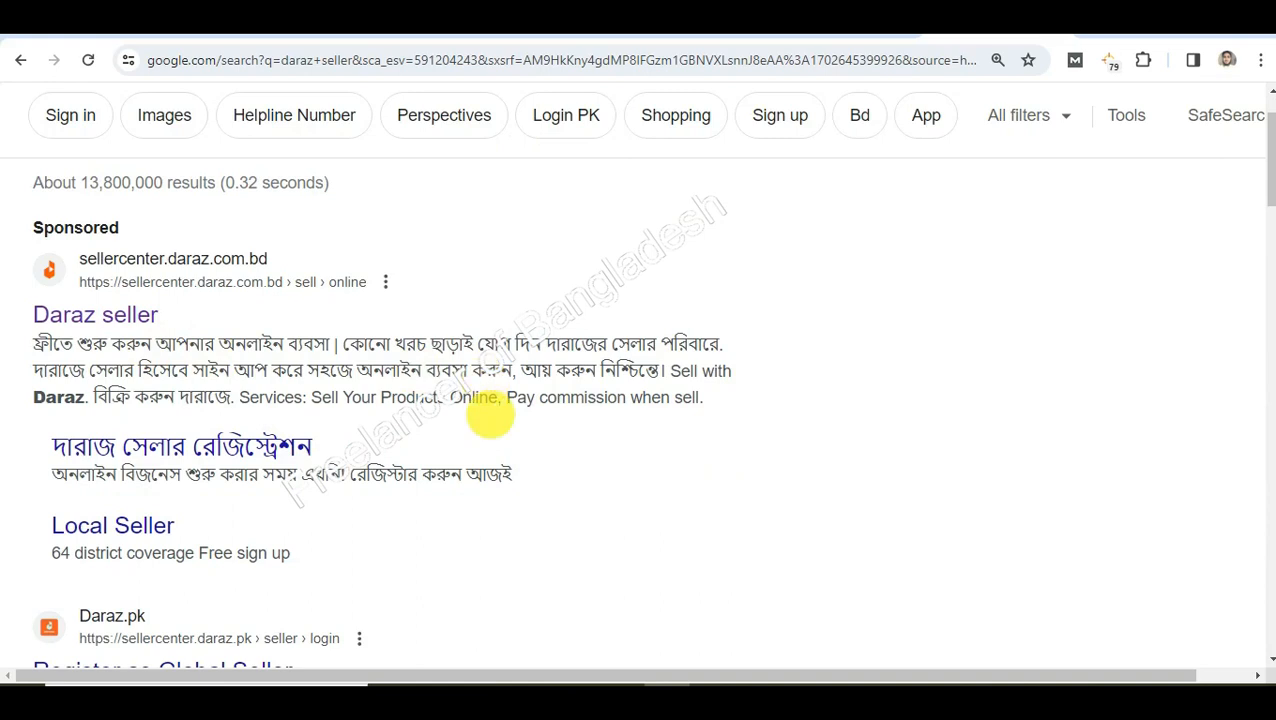
left_click(882, 26)
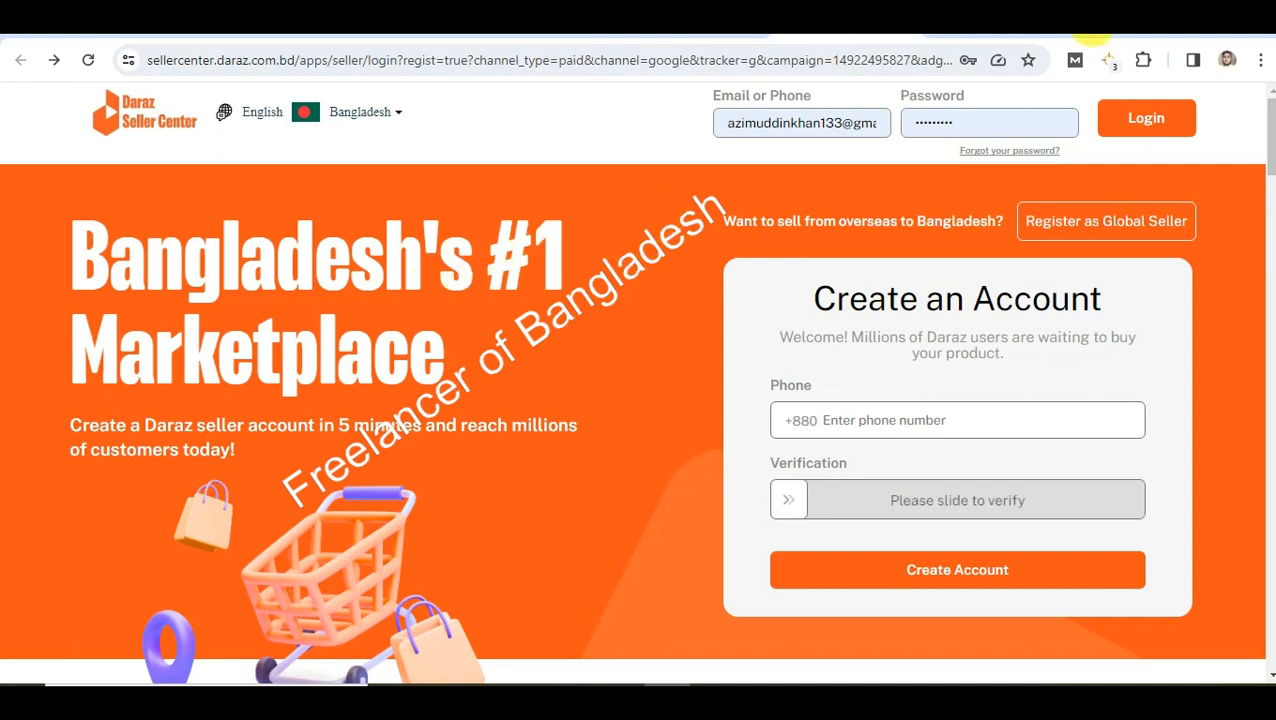
left_click(1085, 35)
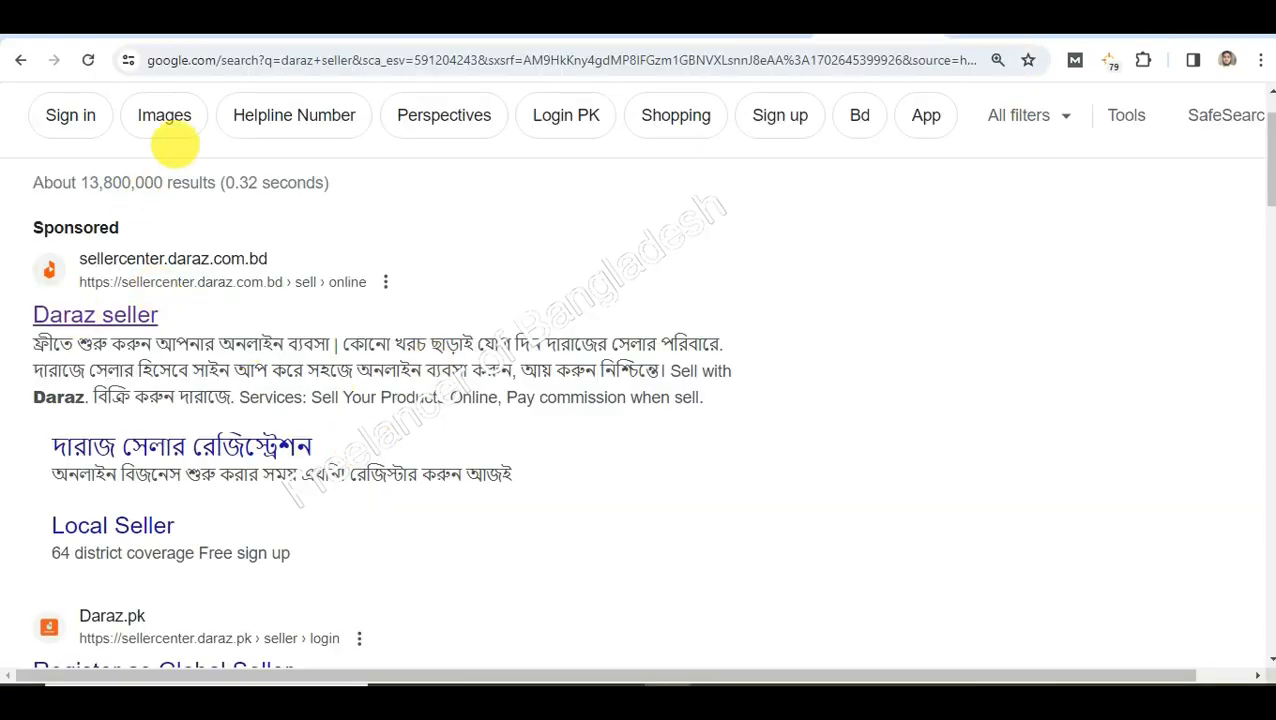
scroll(260, 300, "up", 1)
left_click(370, 138)
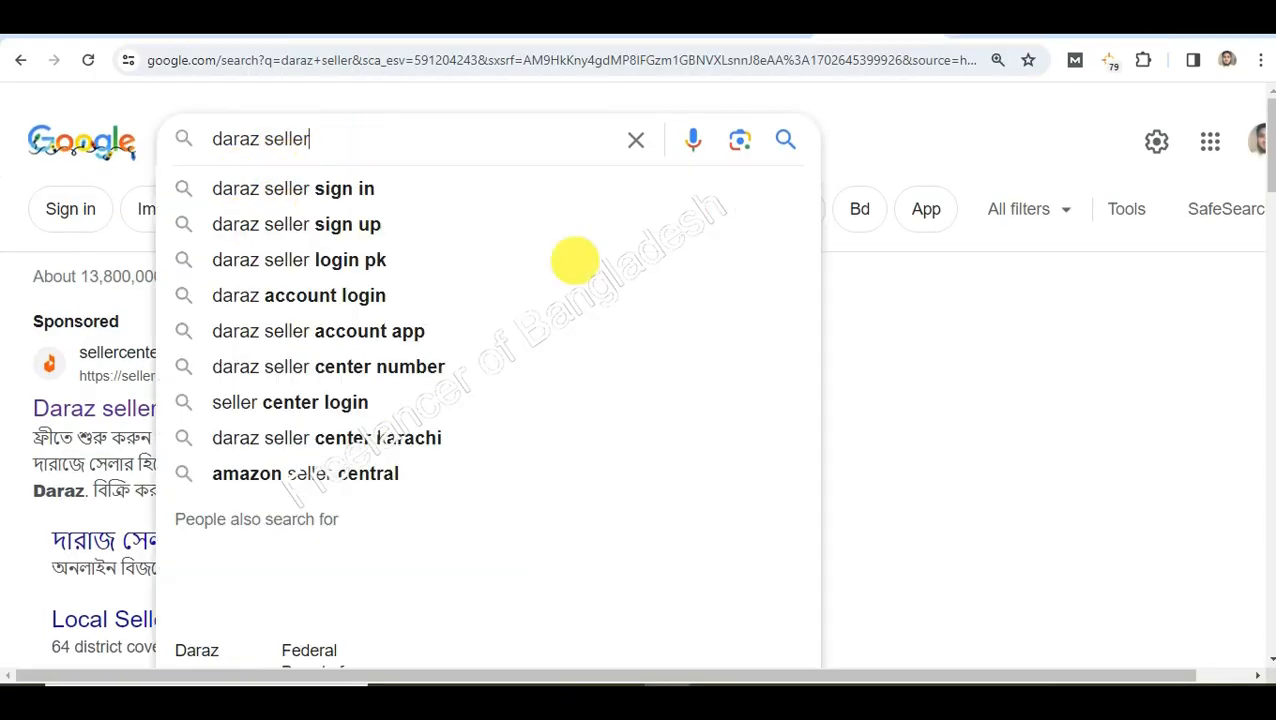
left_click(1050, 378)
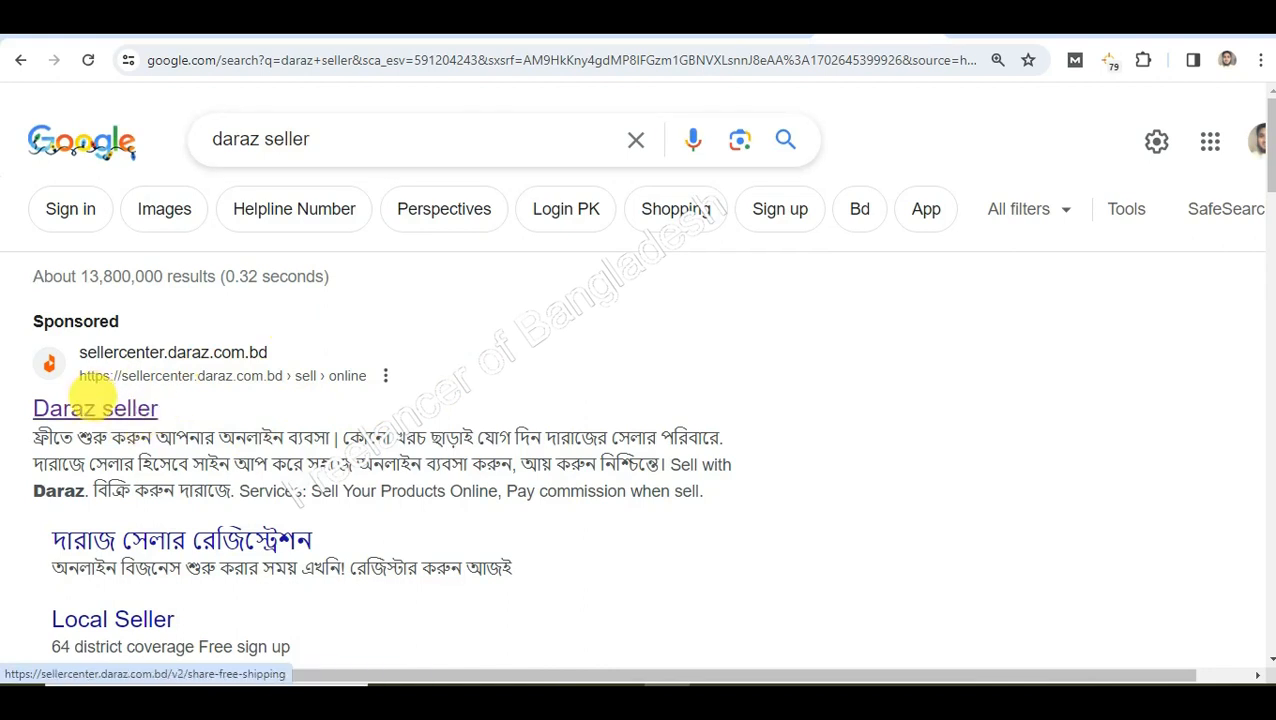
left_click(718, 37)
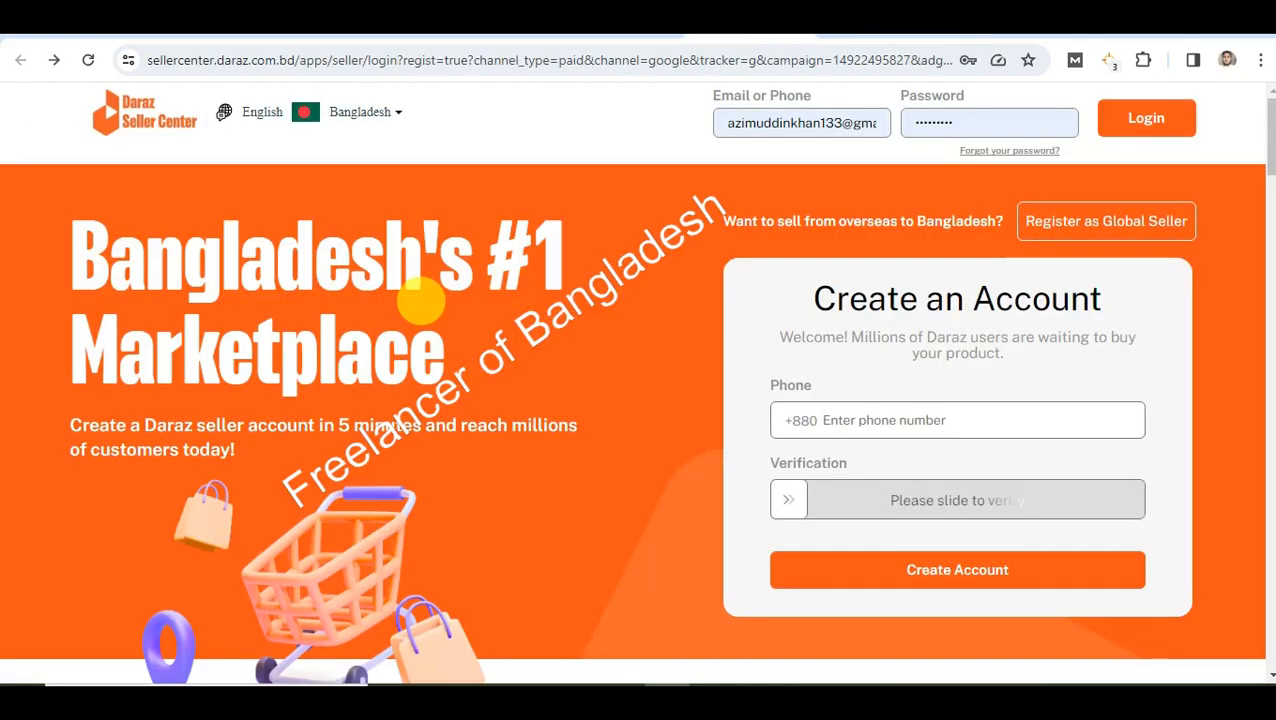
Open the sponsored Daraz seller ad in a new tab and switch to it
scroll(500, 400, "down", 4)
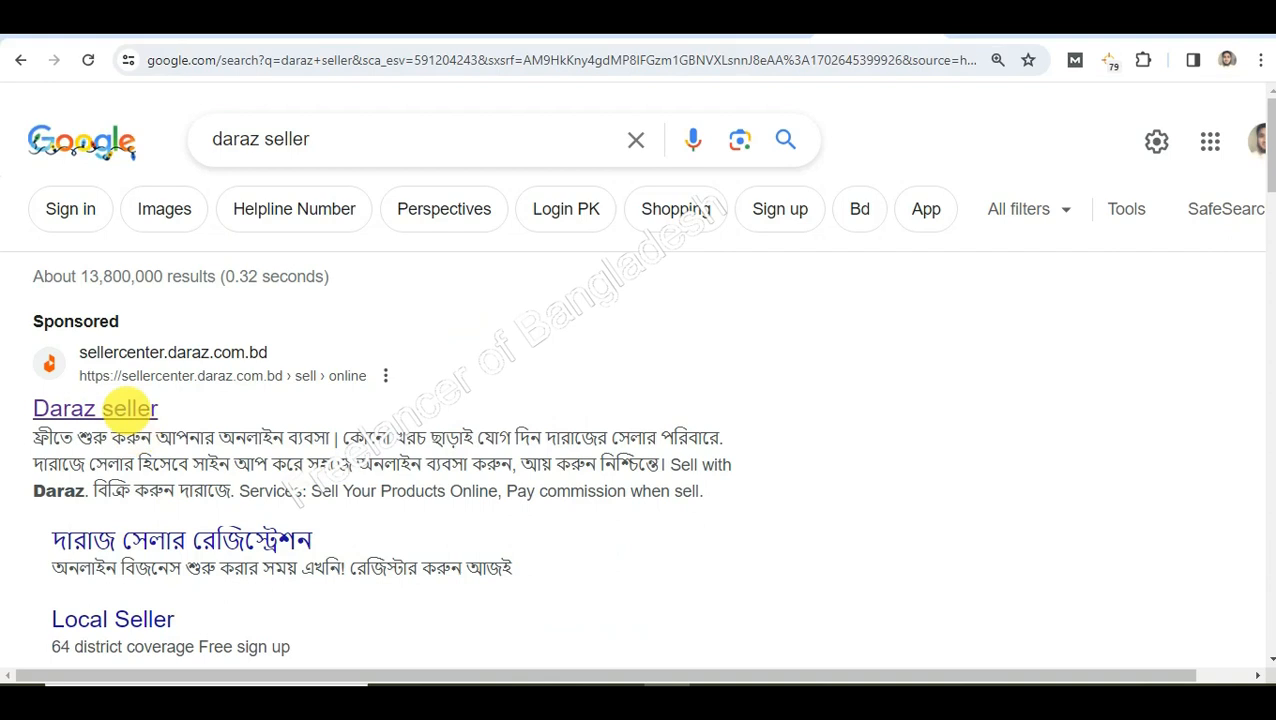
right_click(165, 420)
left_click(165, 427)
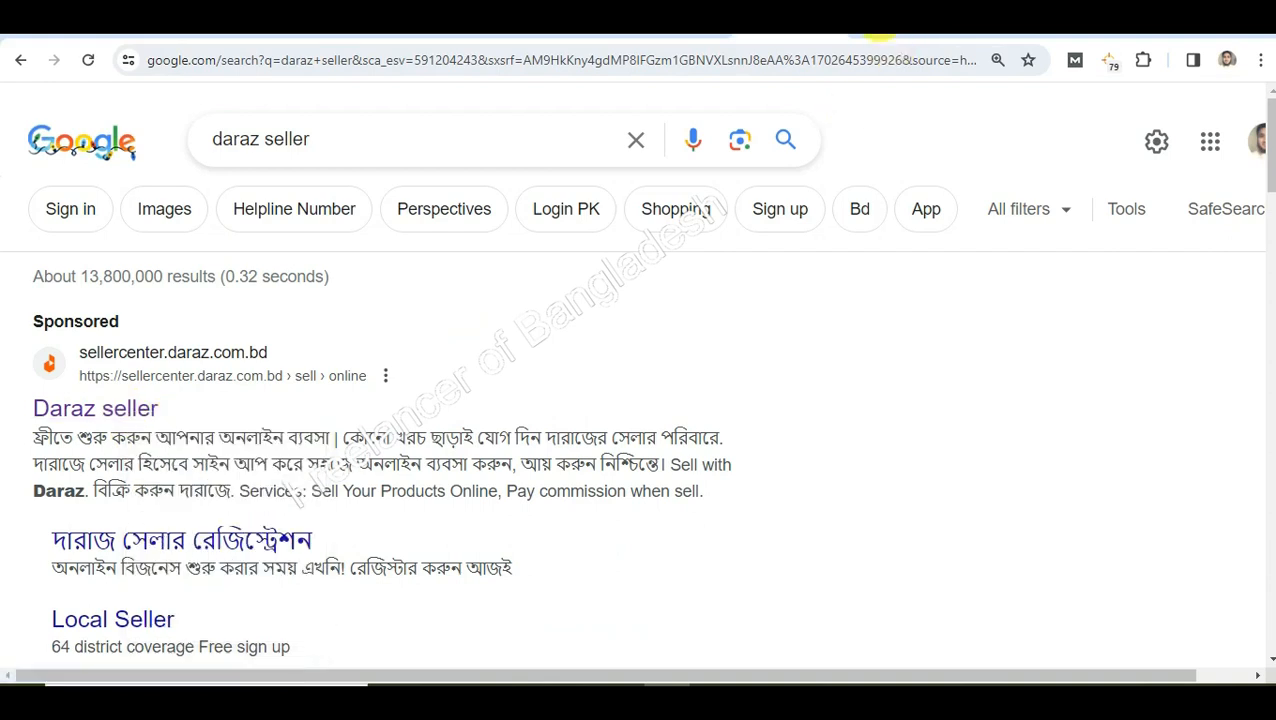
left_click(878, 30)
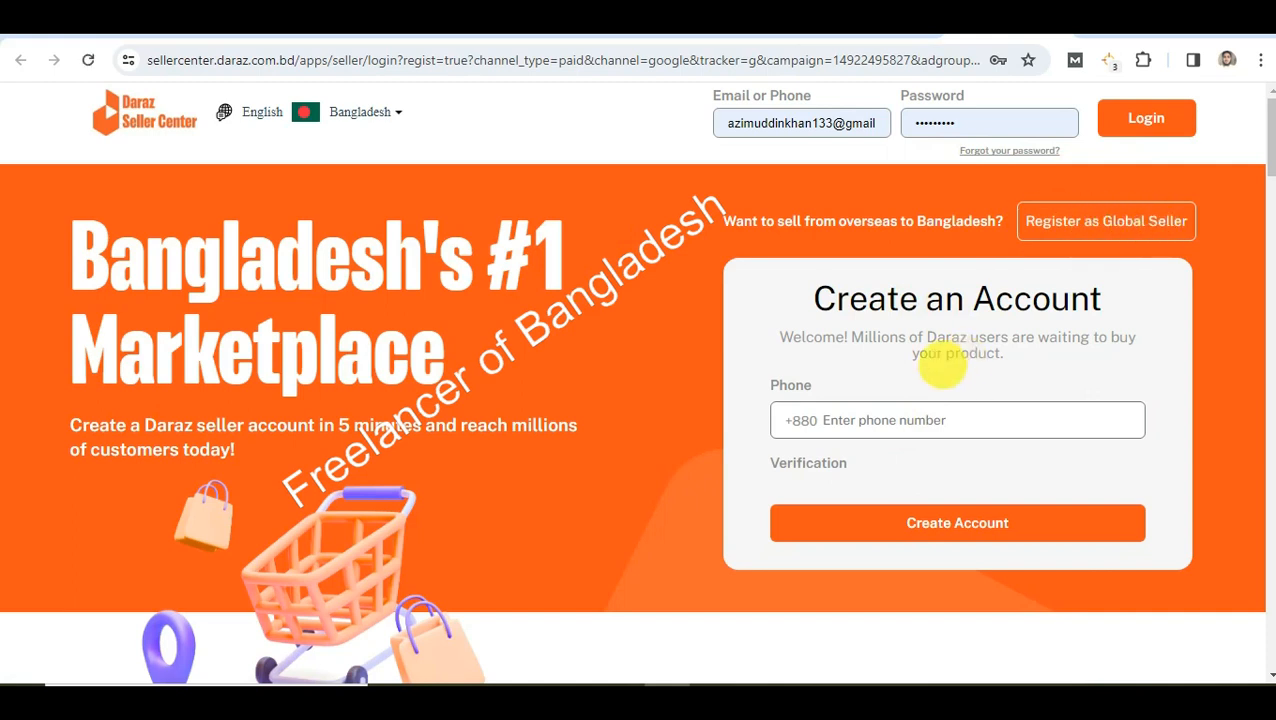
Enter a phone number in the Create an Account form and try to create the account
left_click_drag(816, 298, 1076, 327)
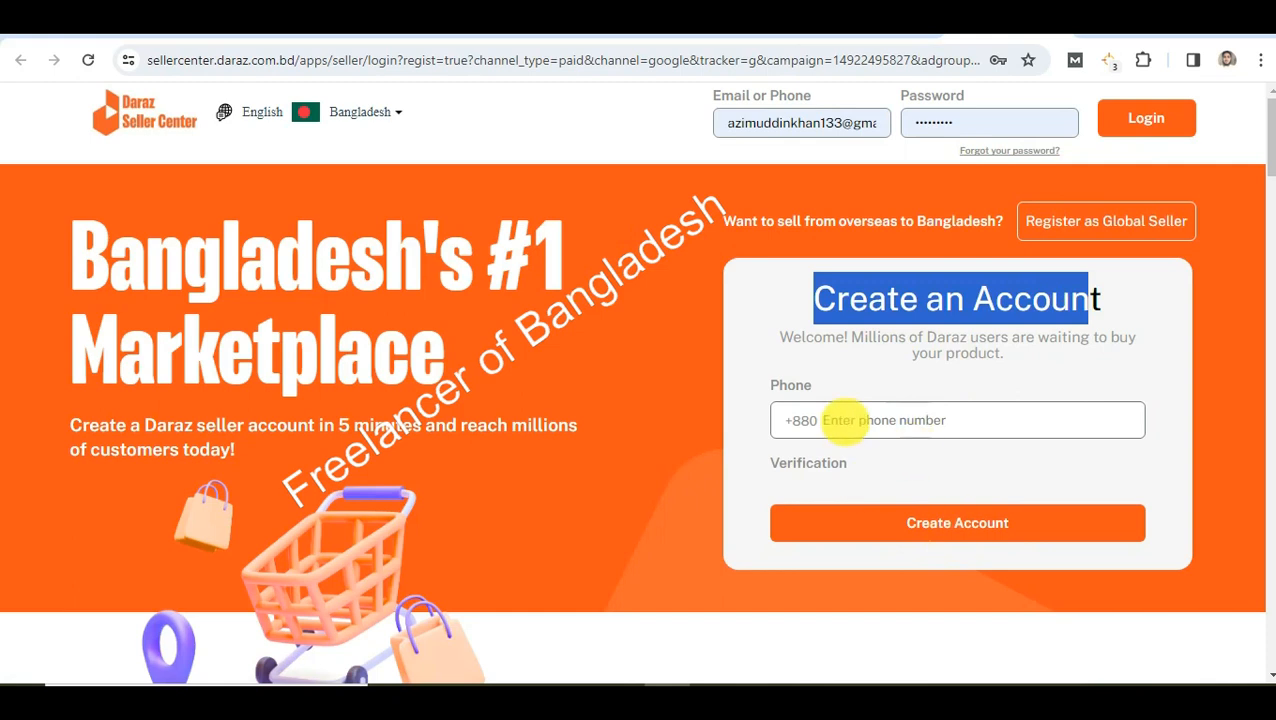
left_click(880, 420)
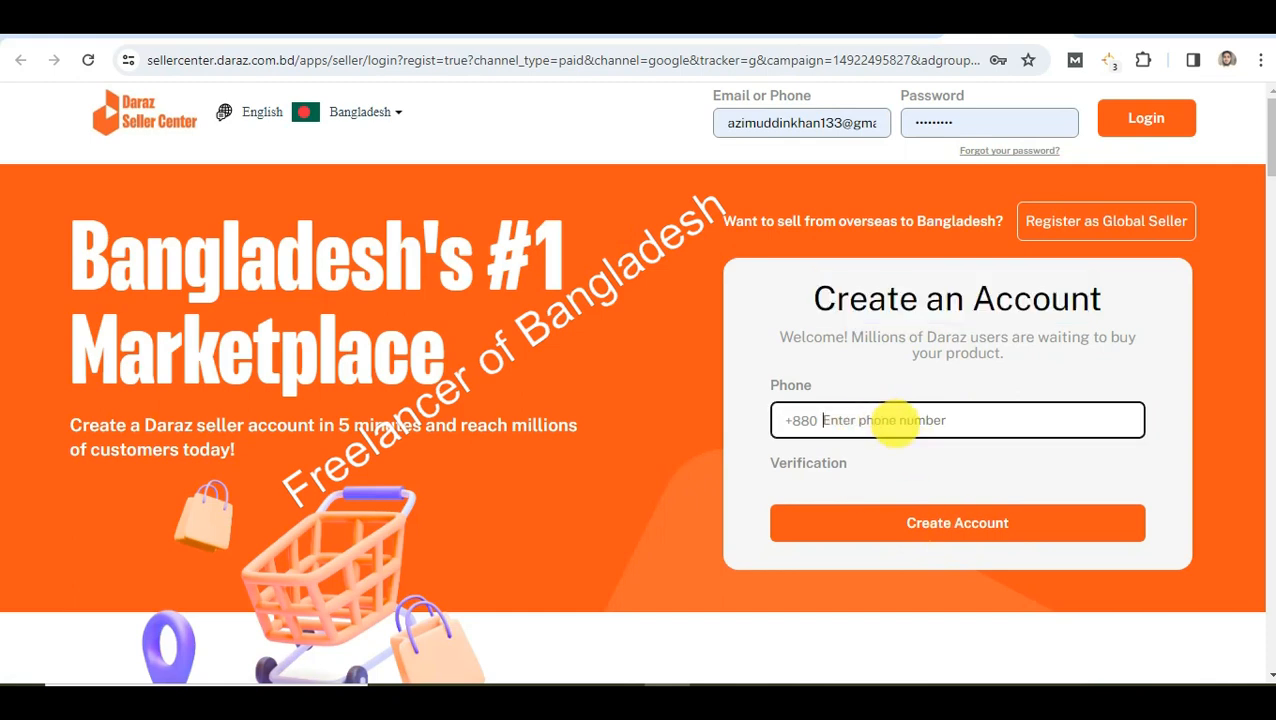
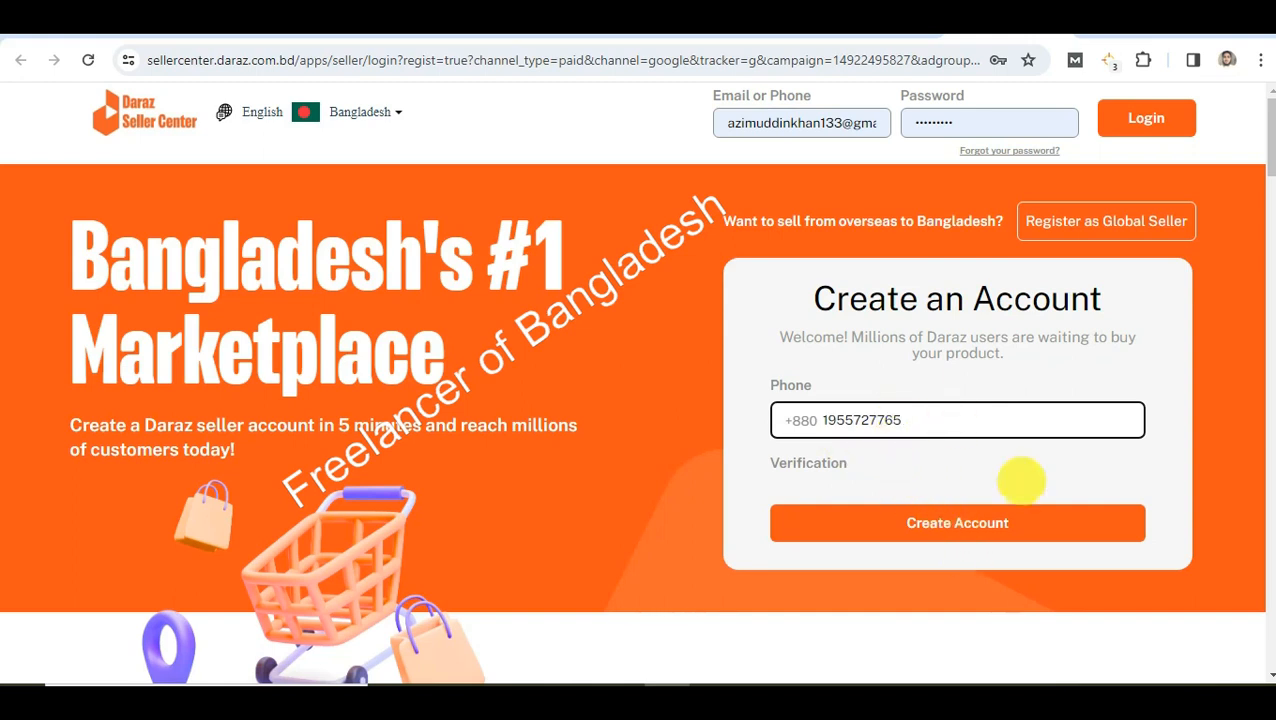
left_click(983, 522)
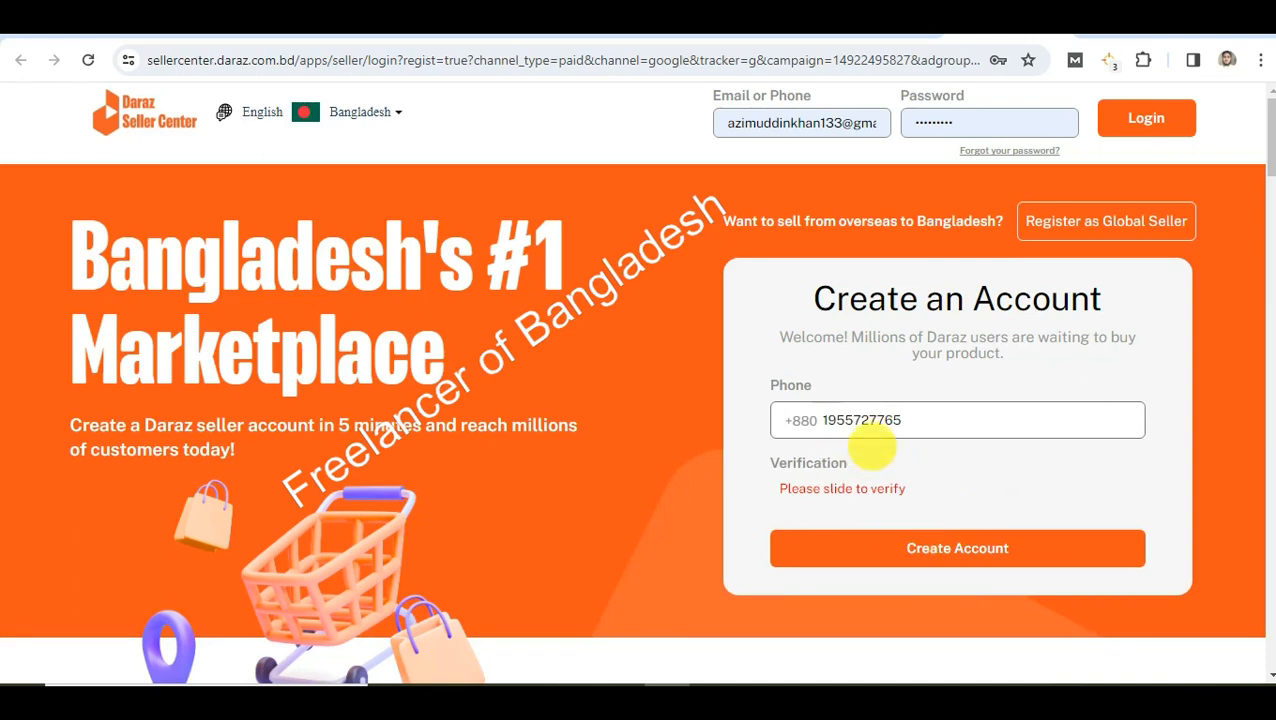
left_click_drag(806, 490, 983, 490)
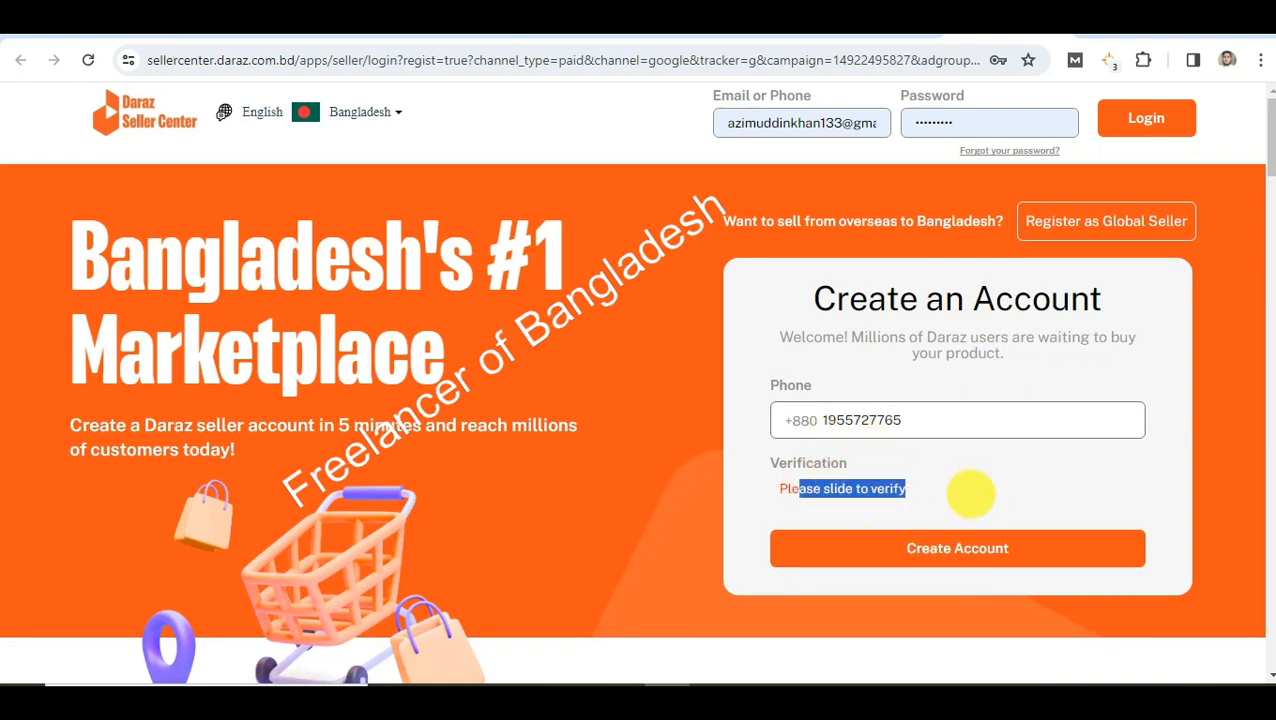
left_click(954, 490)
scroll(891, 441, "down", 2)
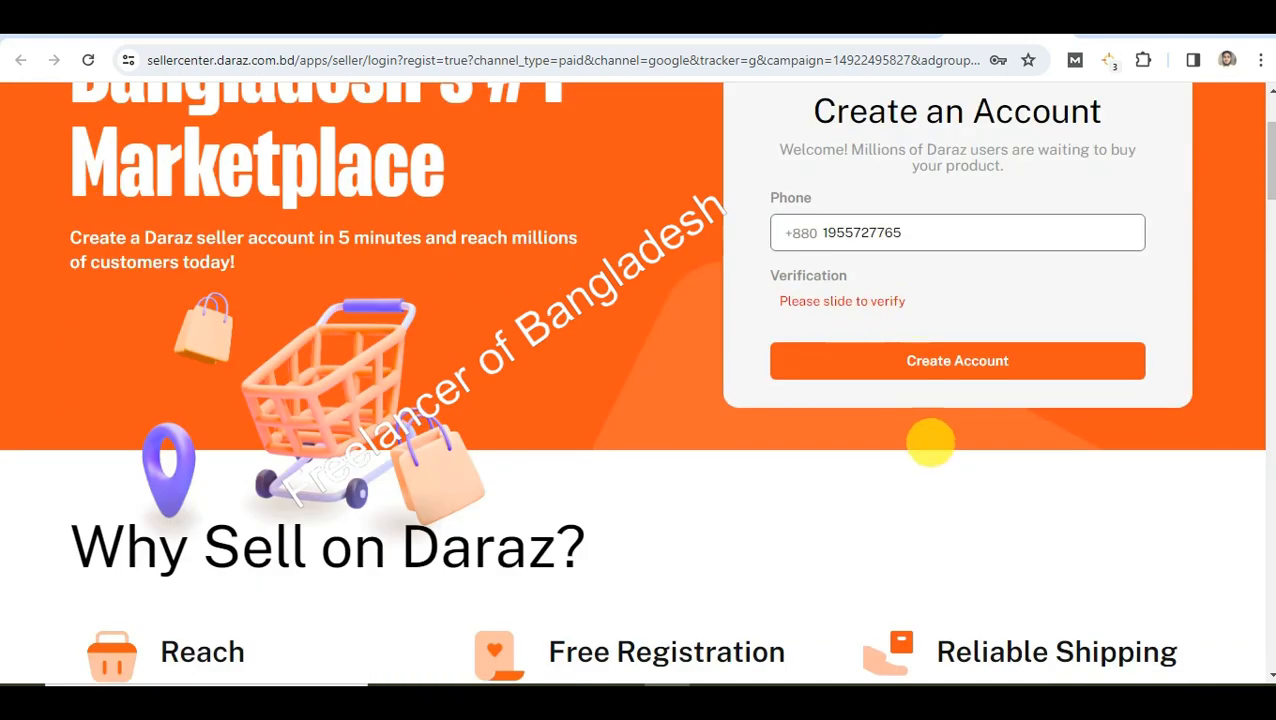
scroll(1000, 430, "up", 2)
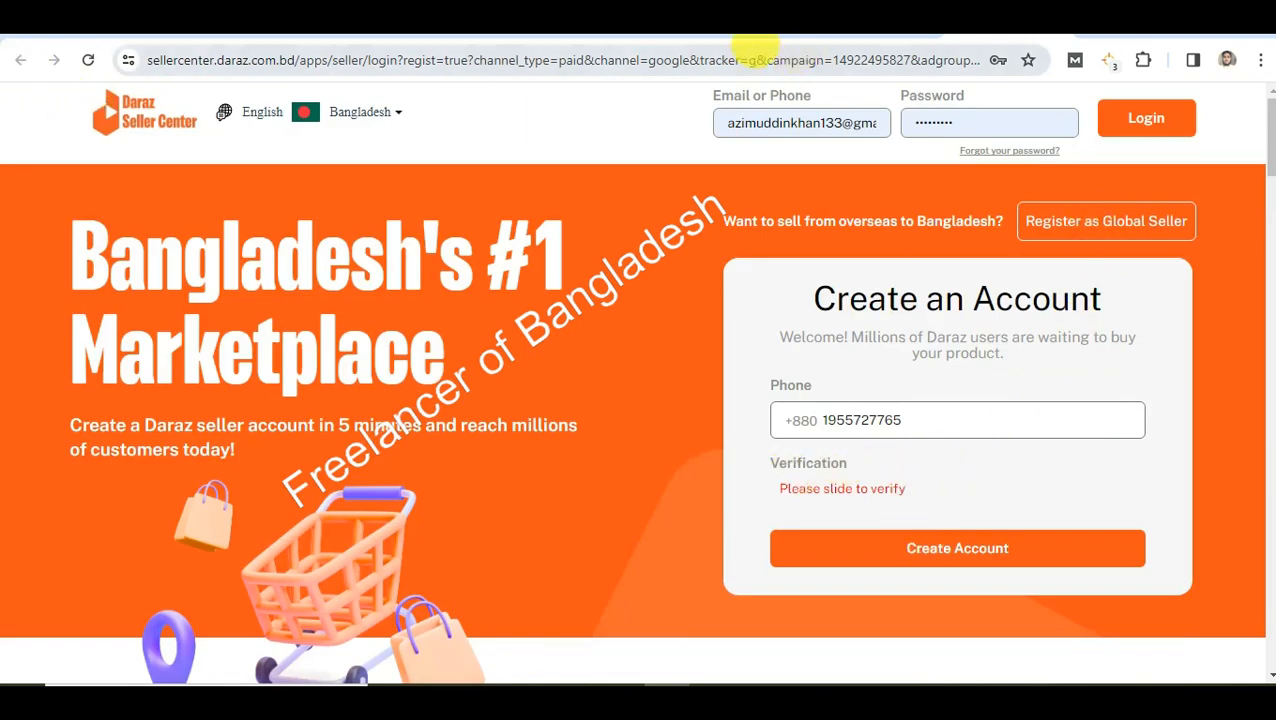
scroll(860, 400, "down", 4)
scroll(959, 383, "up", 3)
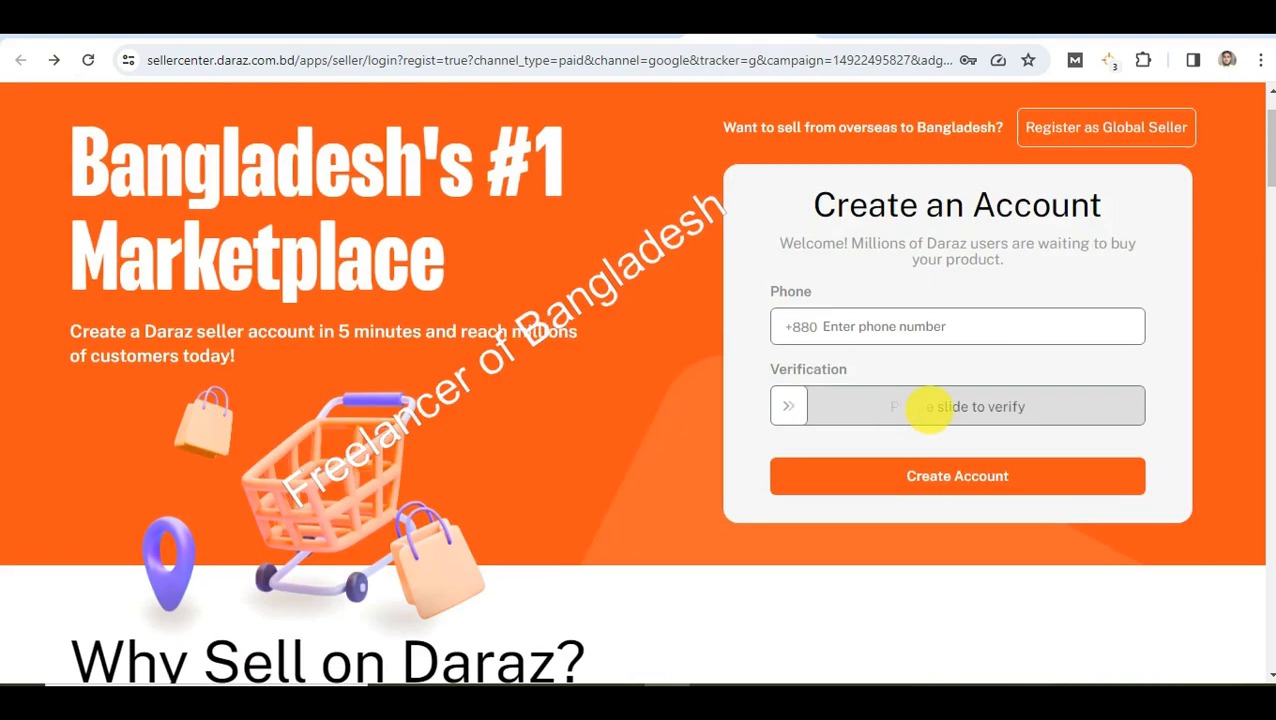
Re-enter the phone number and complete the slide verification to send the code
left_click(954, 325)
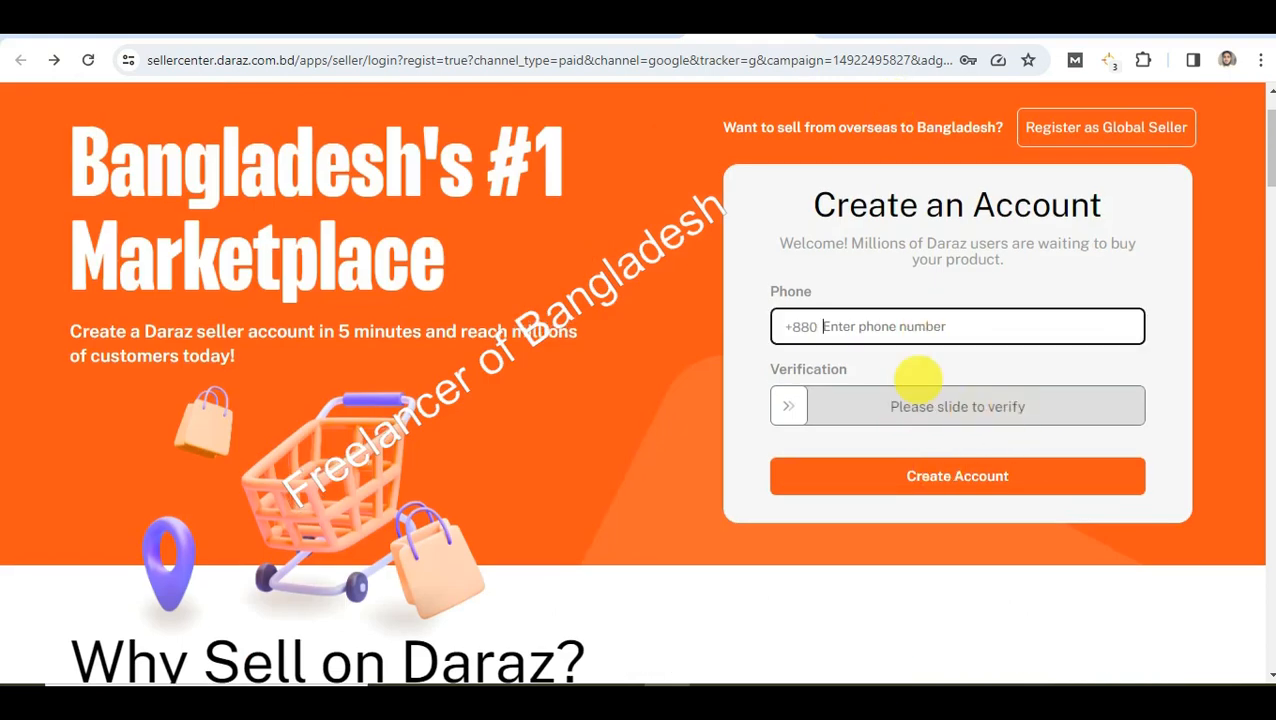
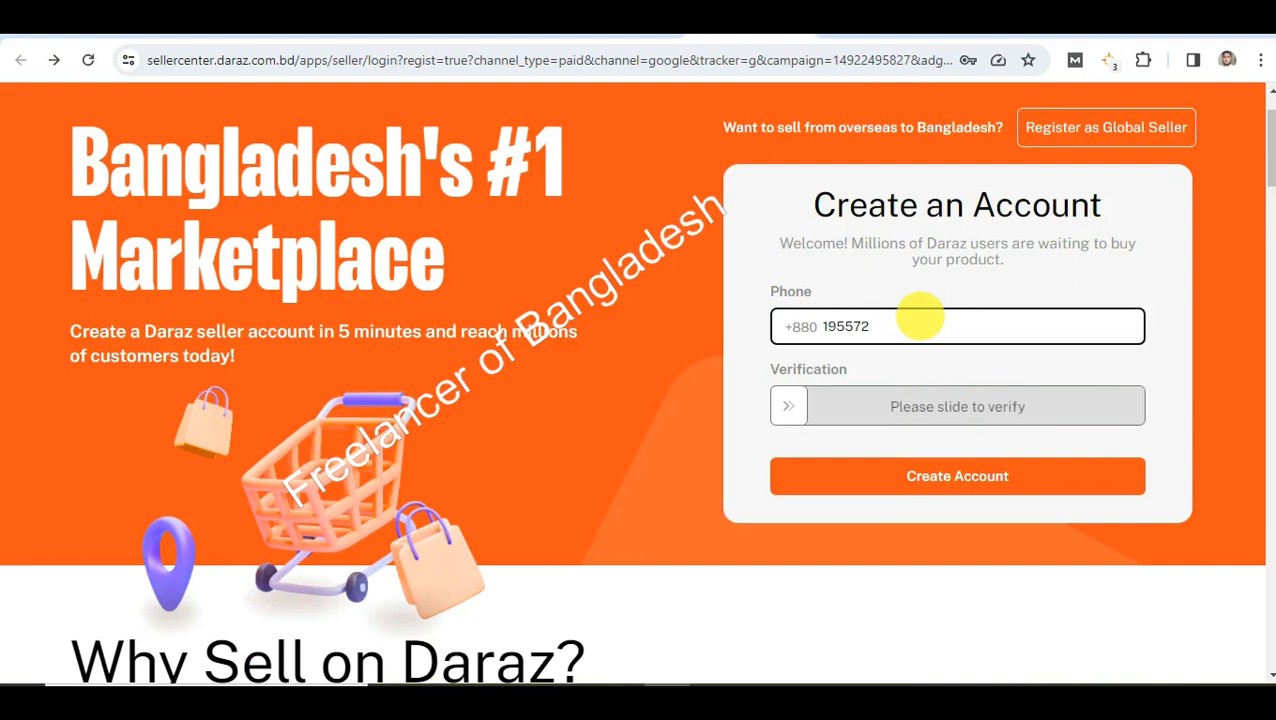
left_click_drag(789, 405, 1210, 421)
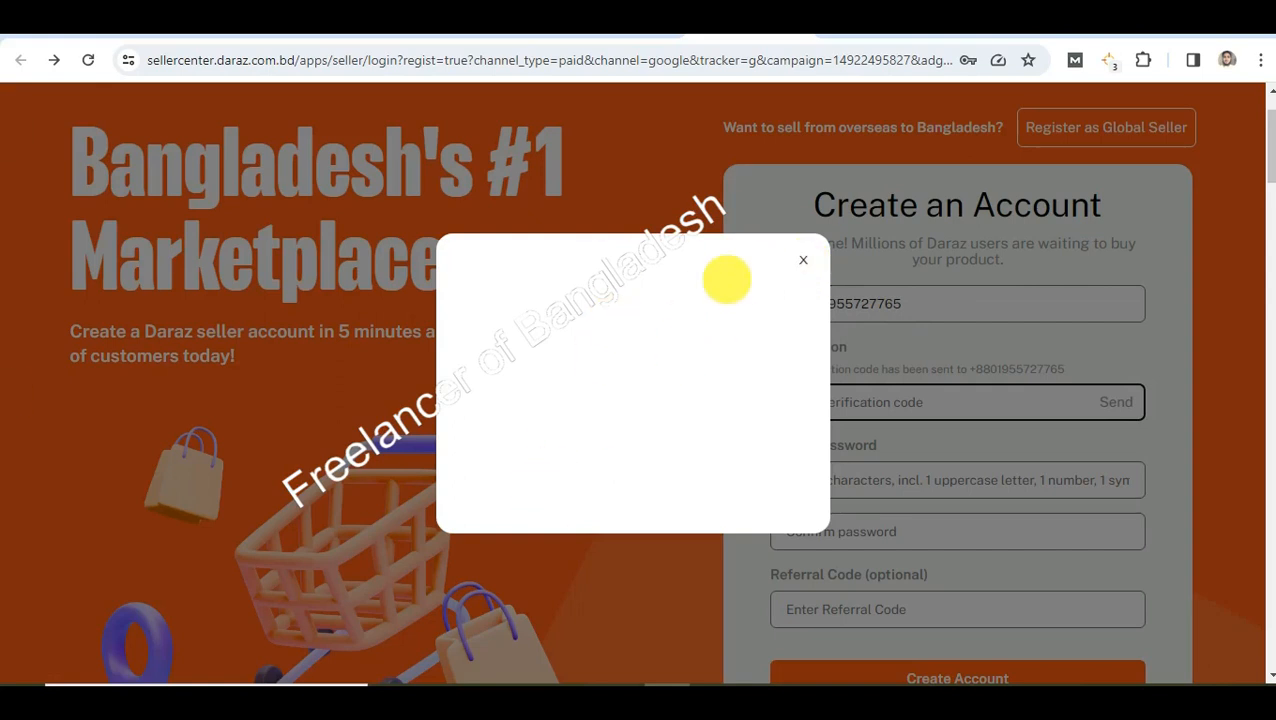
Close the popup and select the verification code field
left_click(803, 260)
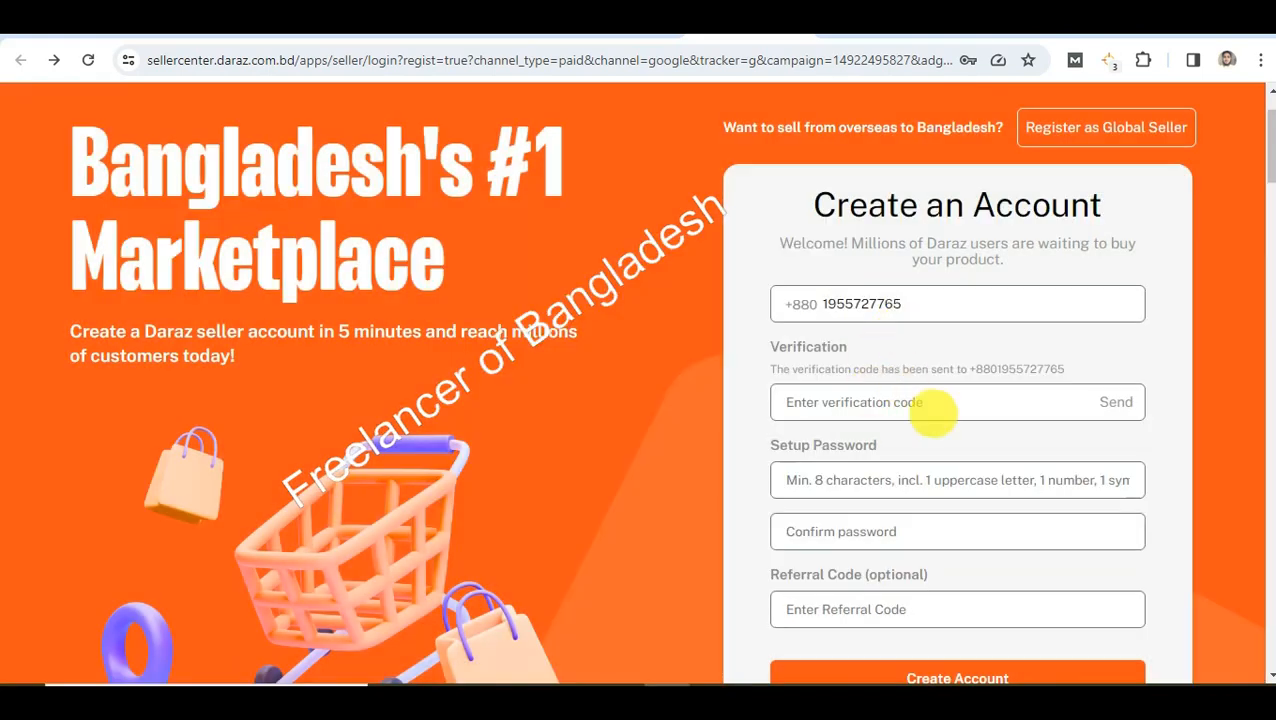
left_click(950, 402)
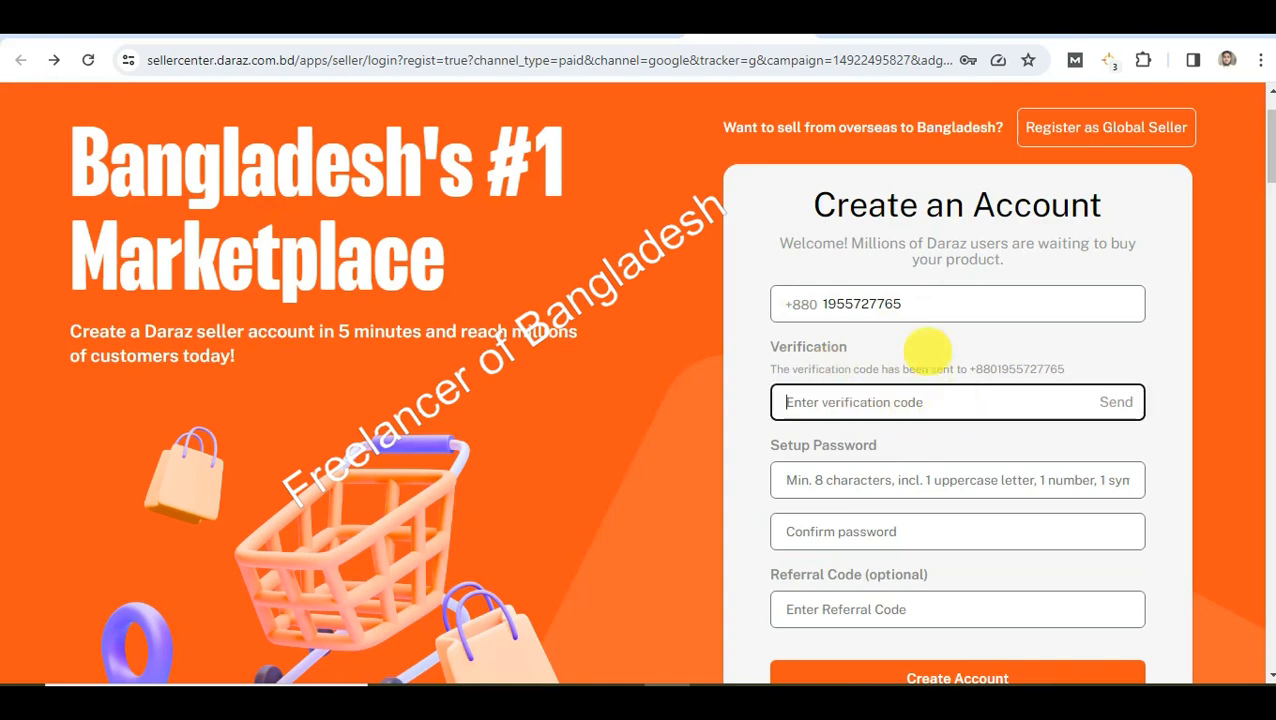
scroll(930, 380, "down", 1)
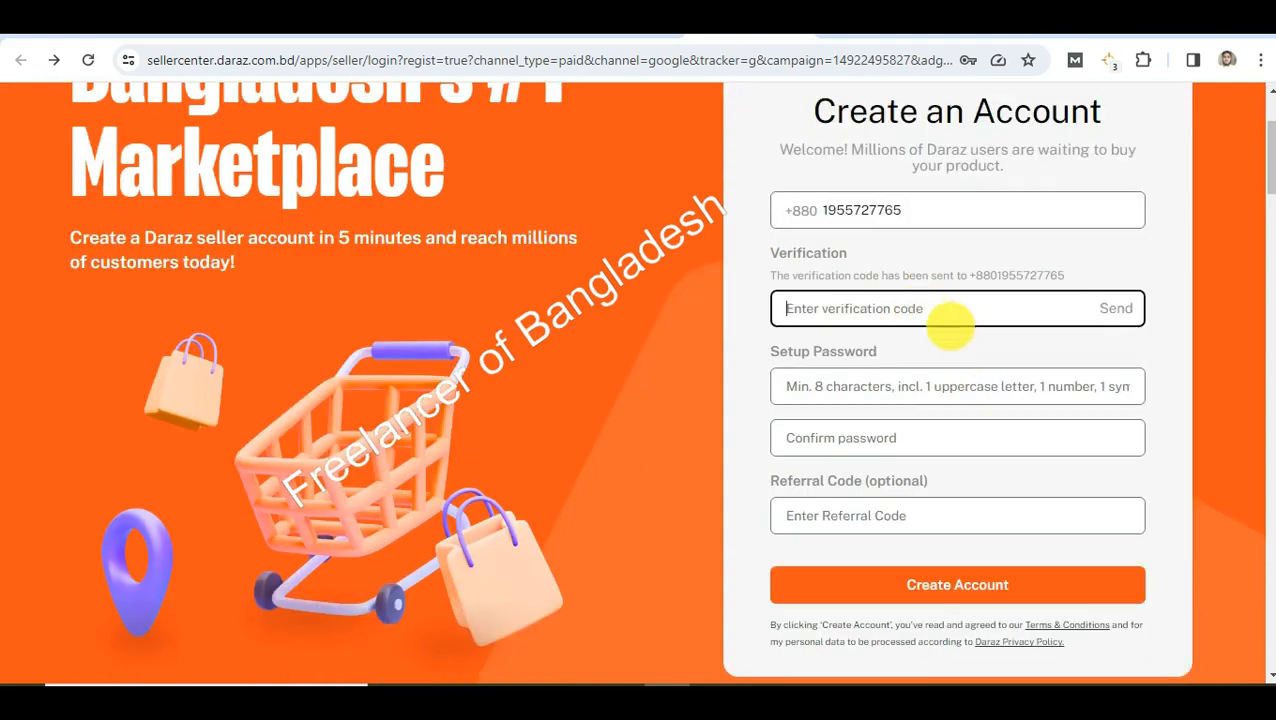
scroll(832, 394, "down", 1)
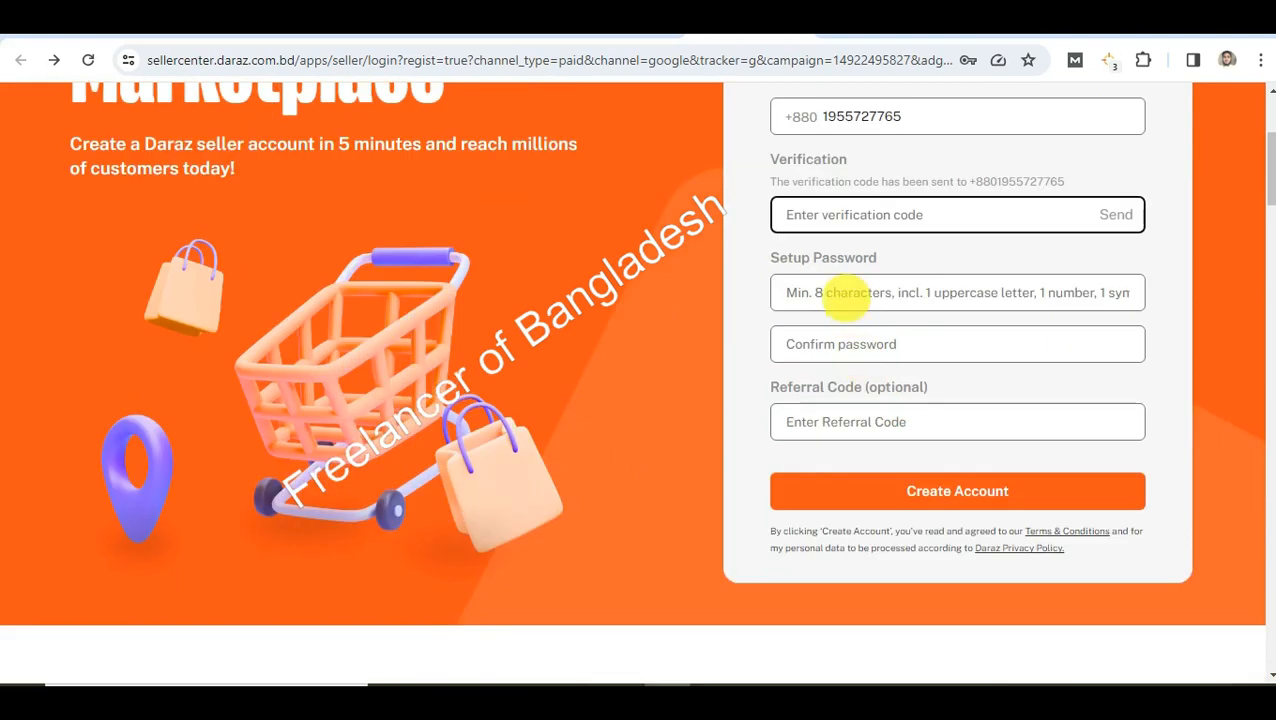
Select the password and confirm-password fields, dismissing the saved-password suggestions
left_click(928, 294)
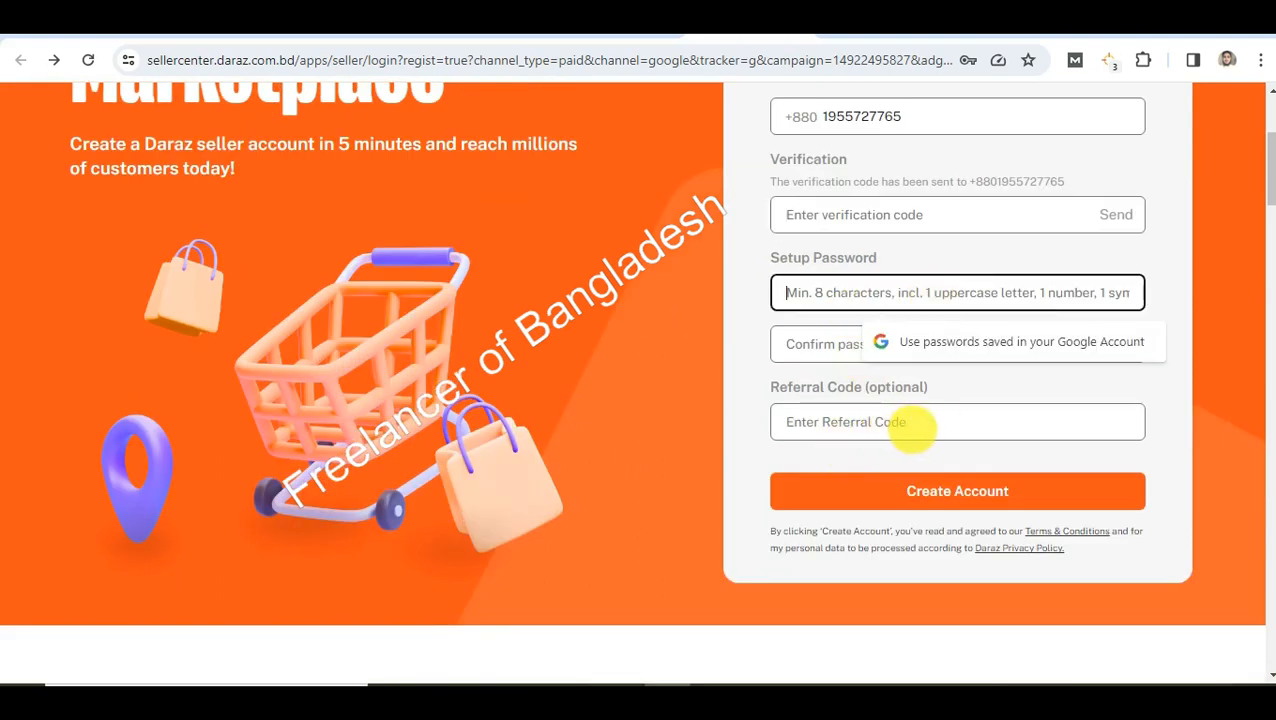
left_click(895, 388)
left_click(874, 350)
left_click(840, 386)
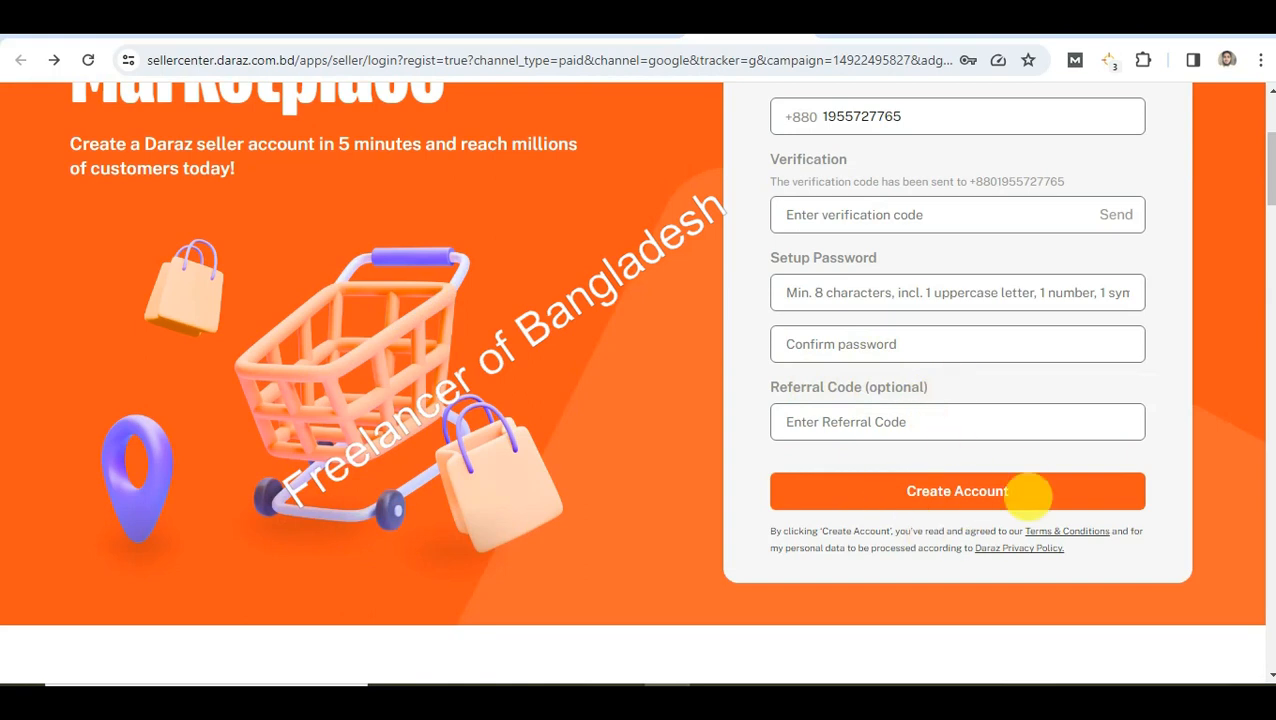
scroll(970, 540, "up", 3)
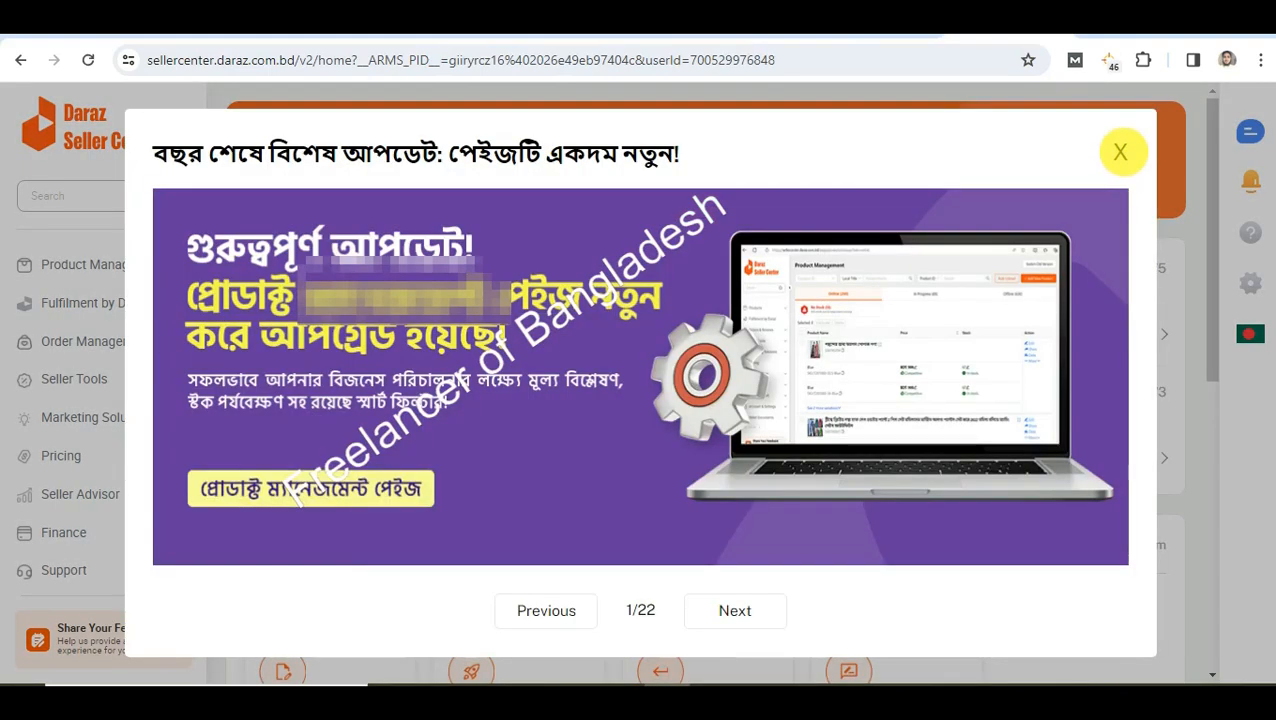
Close the dashboard announcement, expand Account & Settings and open the Profile page
left_click(1120, 152)
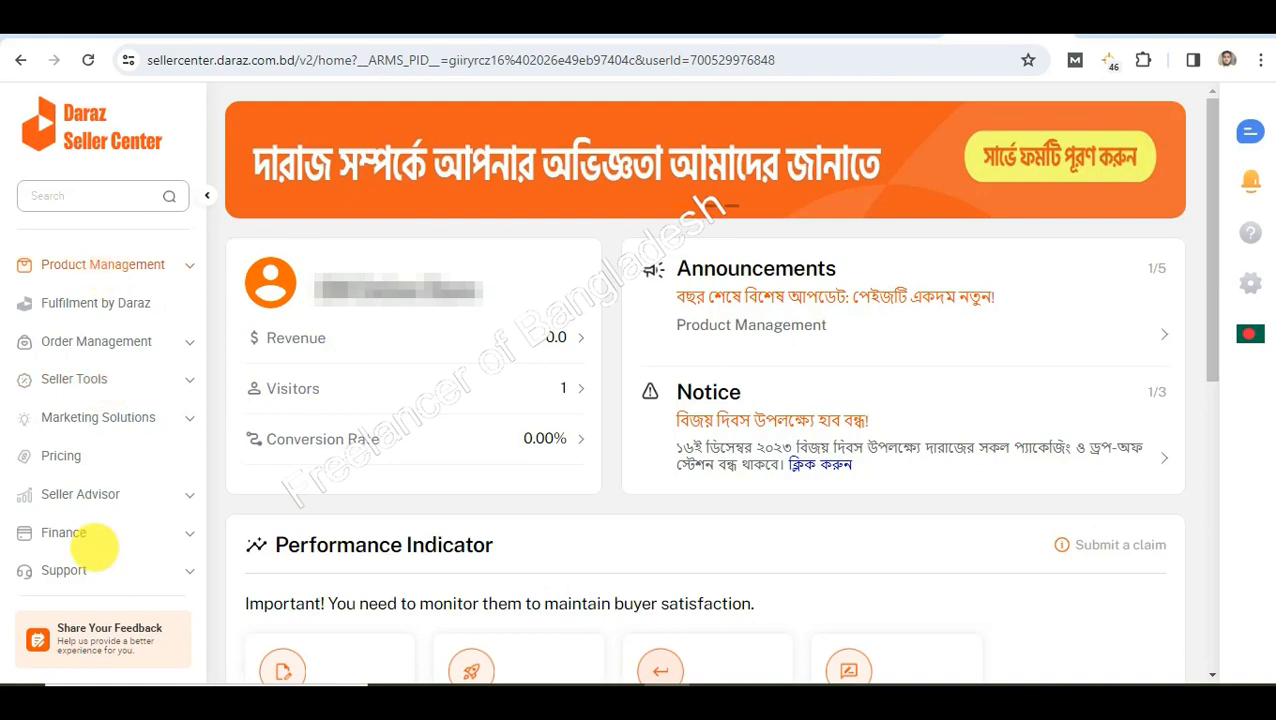
scroll(103, 551, "down", 1)
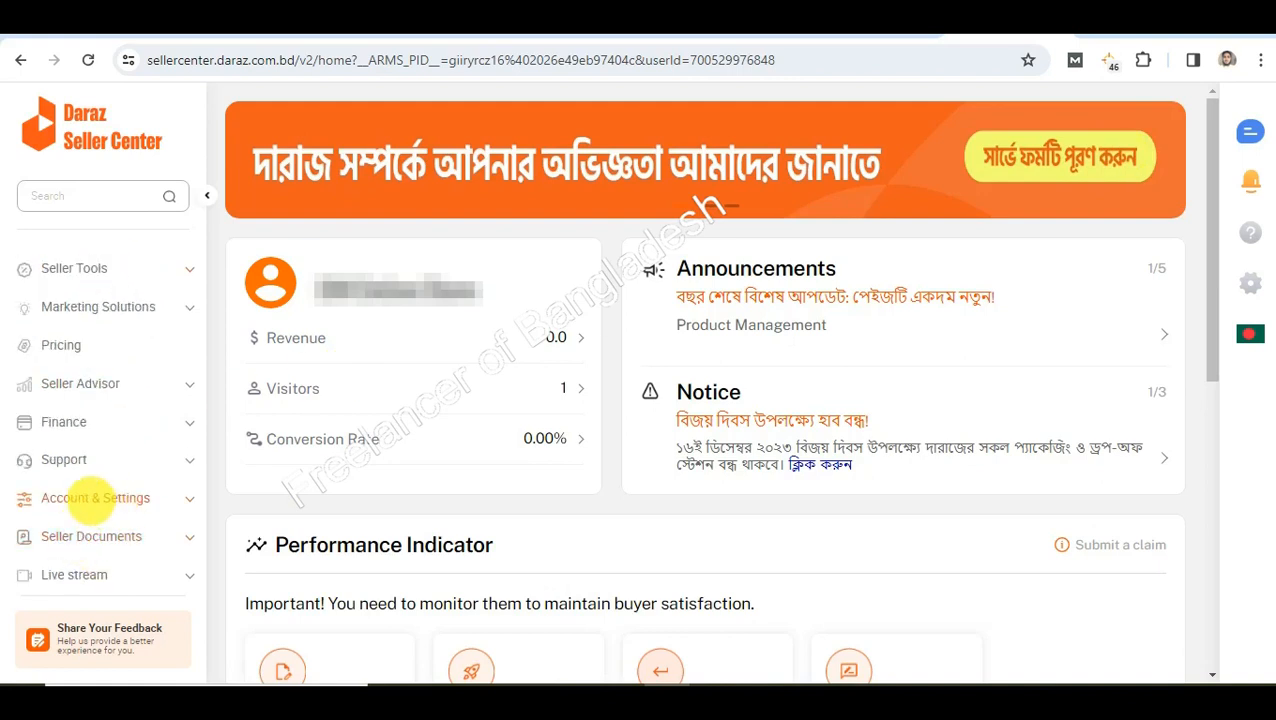
left_click(91, 497)
scroll(90, 510, "down", 1)
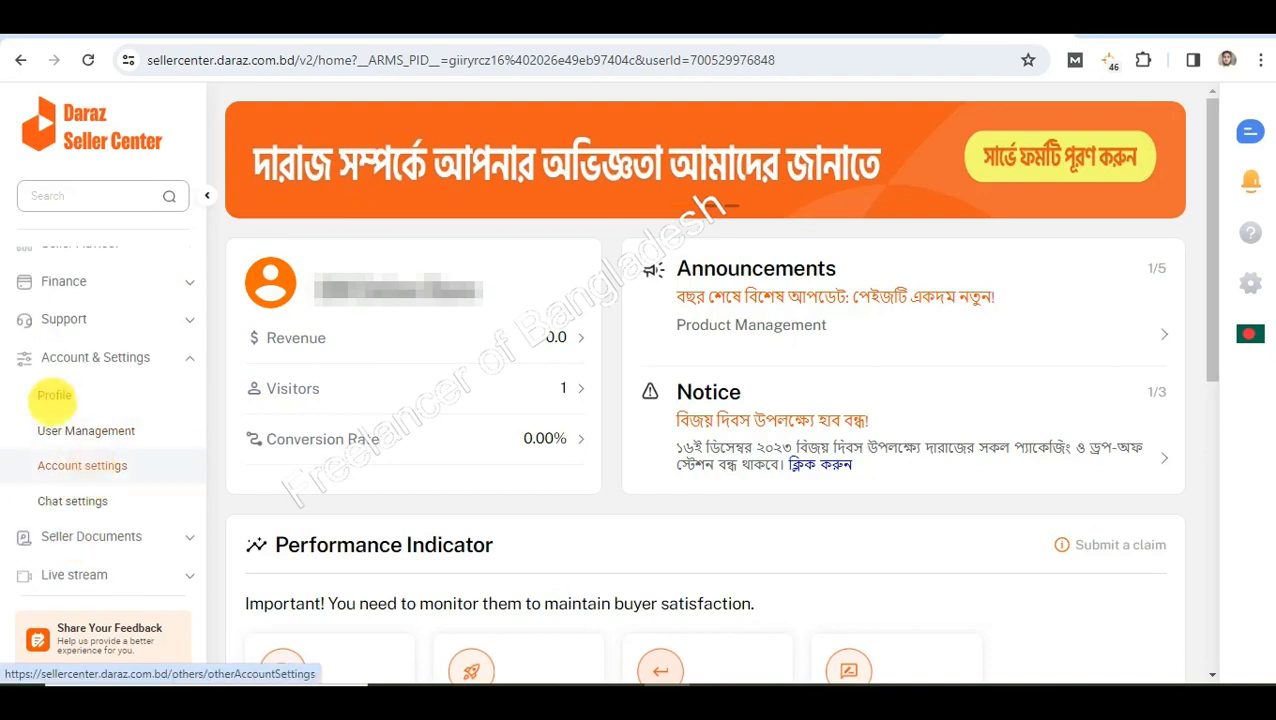
left_click(54, 395)
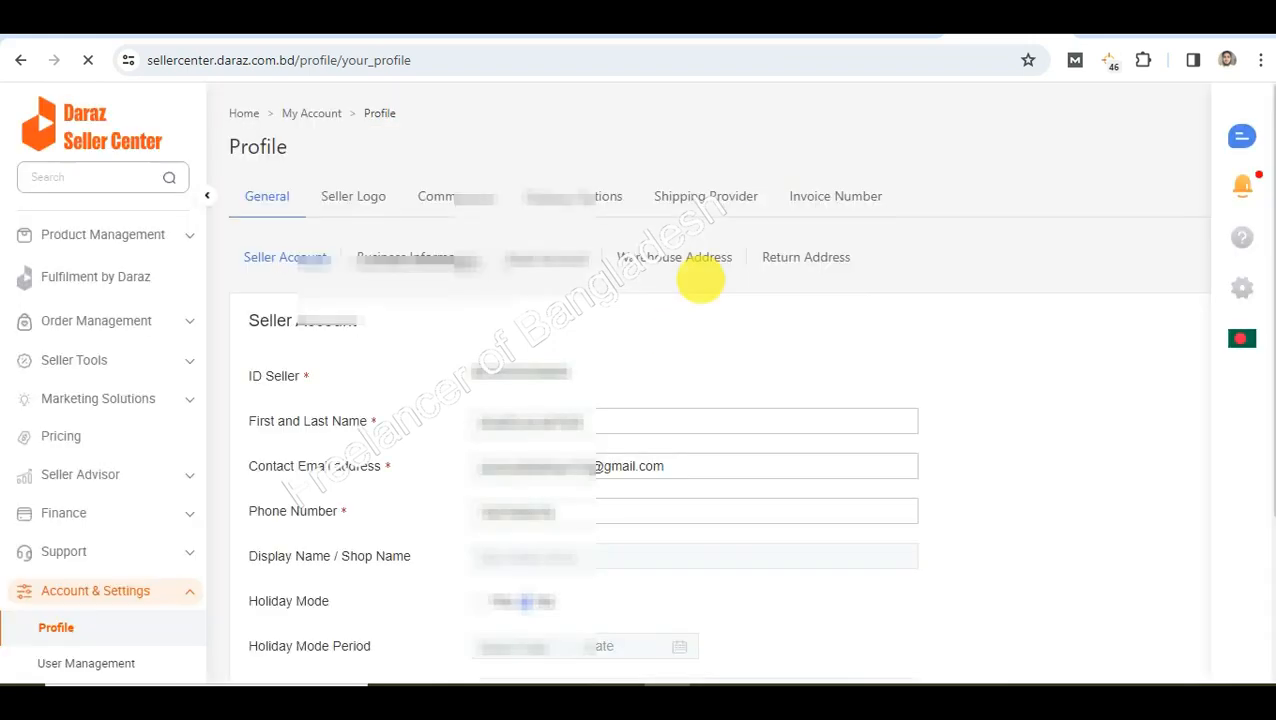
Scroll through the Seller Account details: seller ID, name, email, phone, shop name and holiday mode
scroll(700, 405, "down", 2)
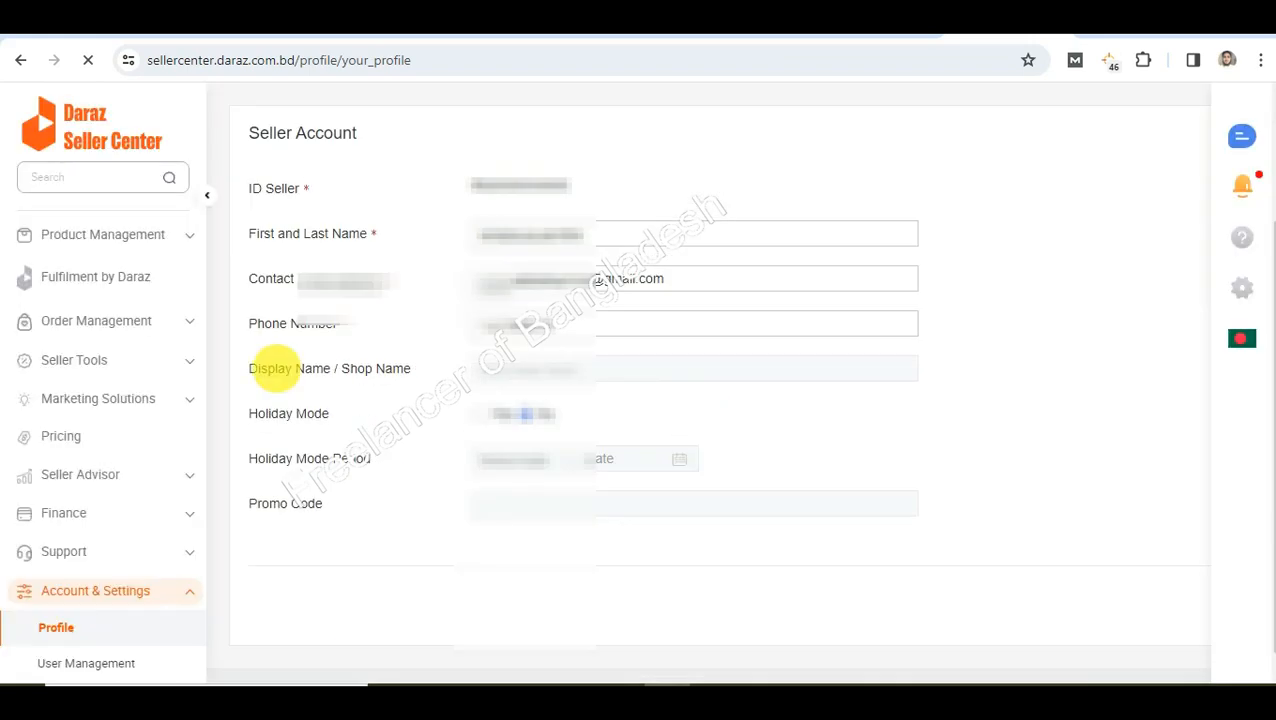
scroll(310, 340, "up", 1)
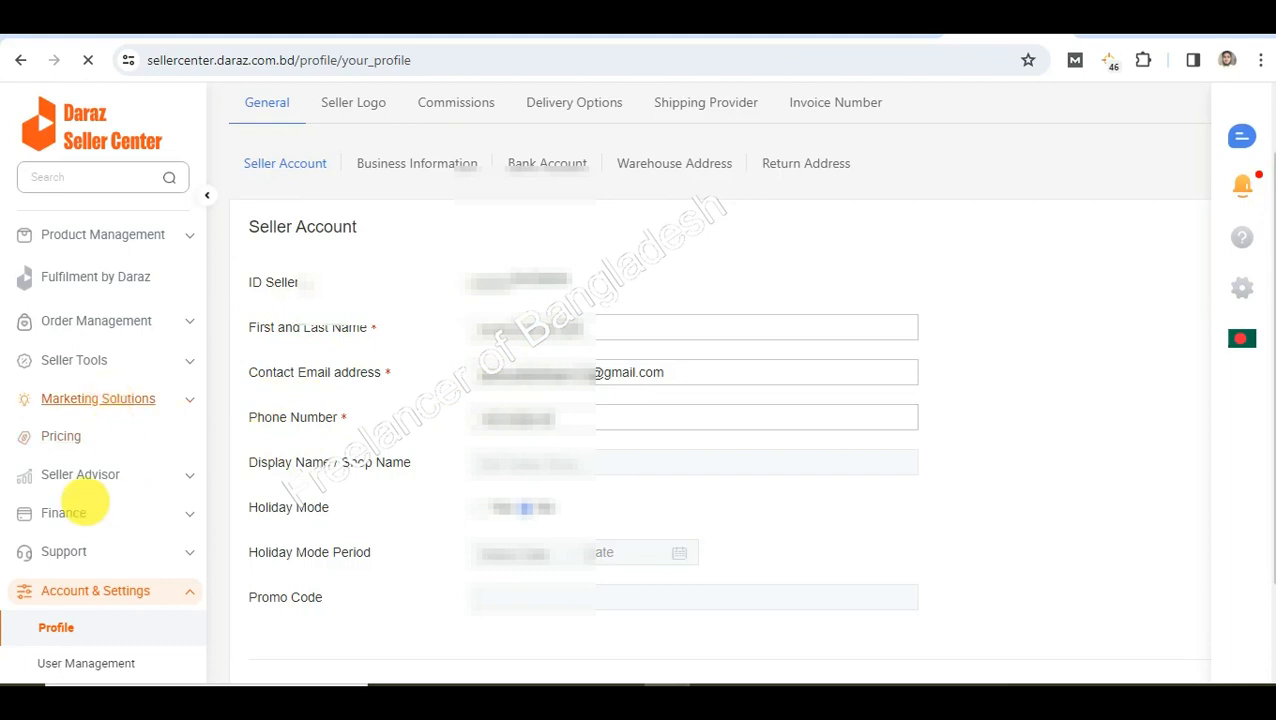
scroll(120, 505, "down", 3)
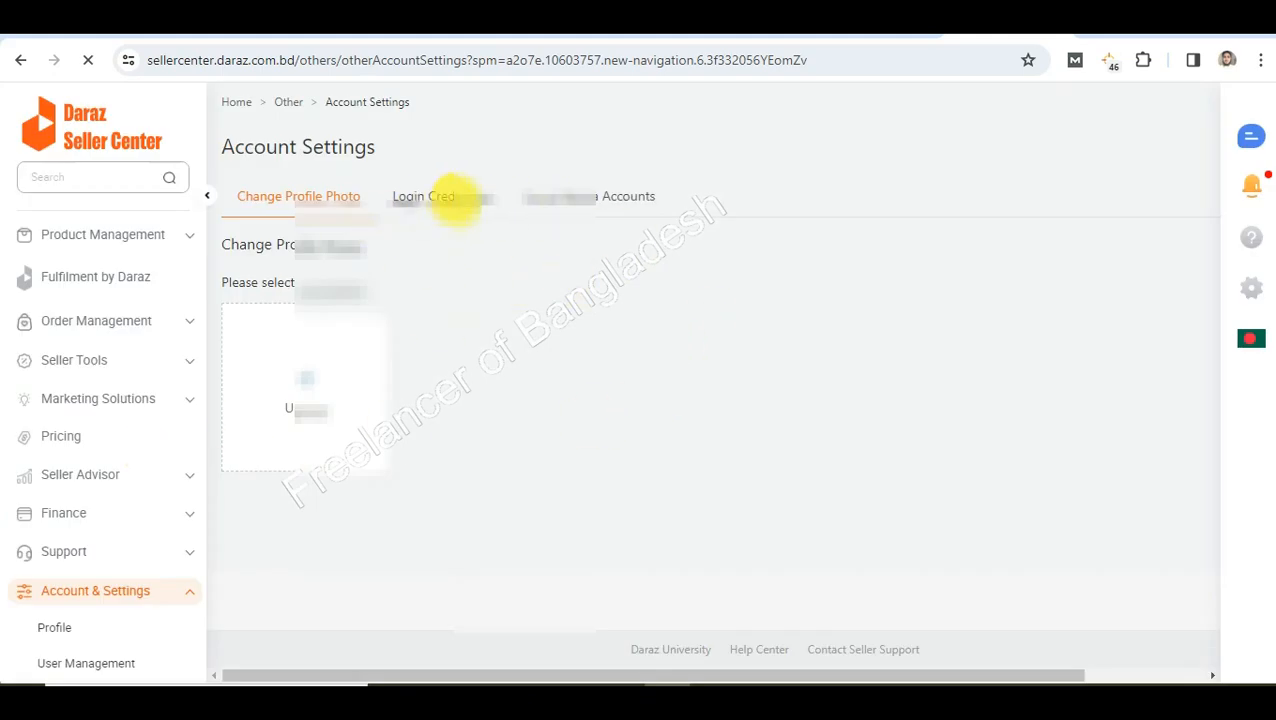
View the account's Login Credentials tab and scroll through it
left_click(453, 197)
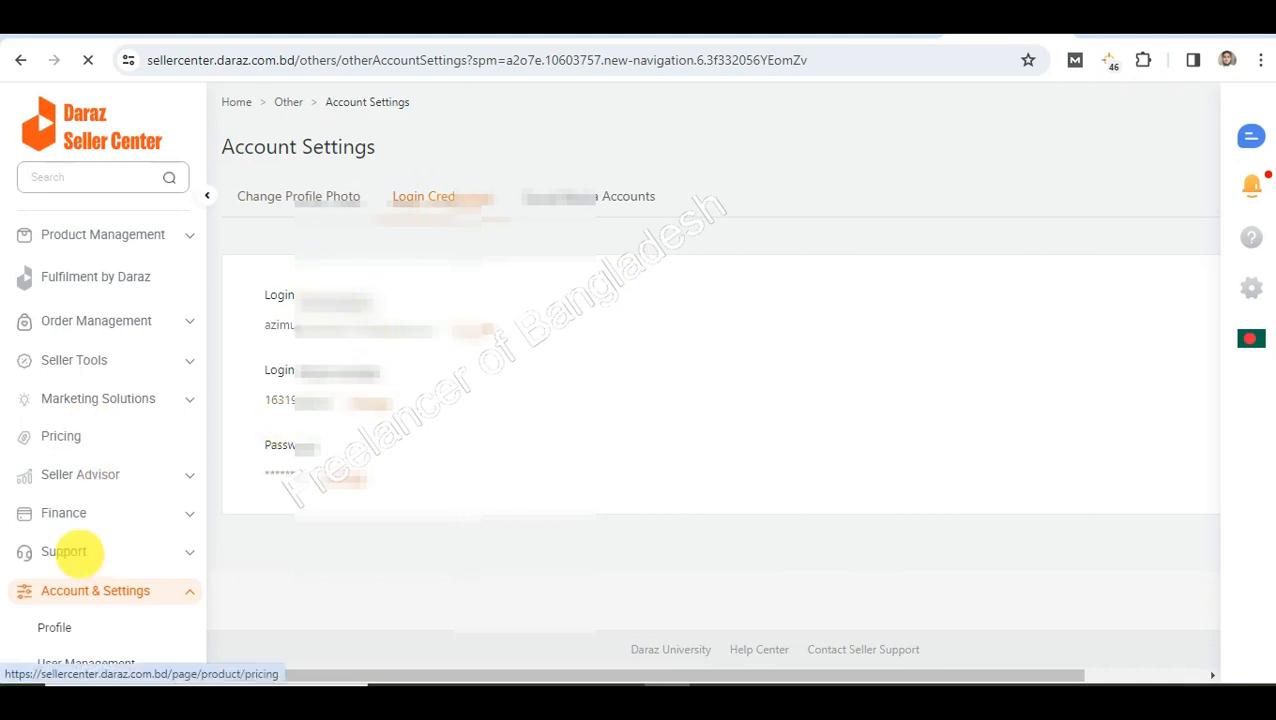
scroll(85, 515, "down", 2)
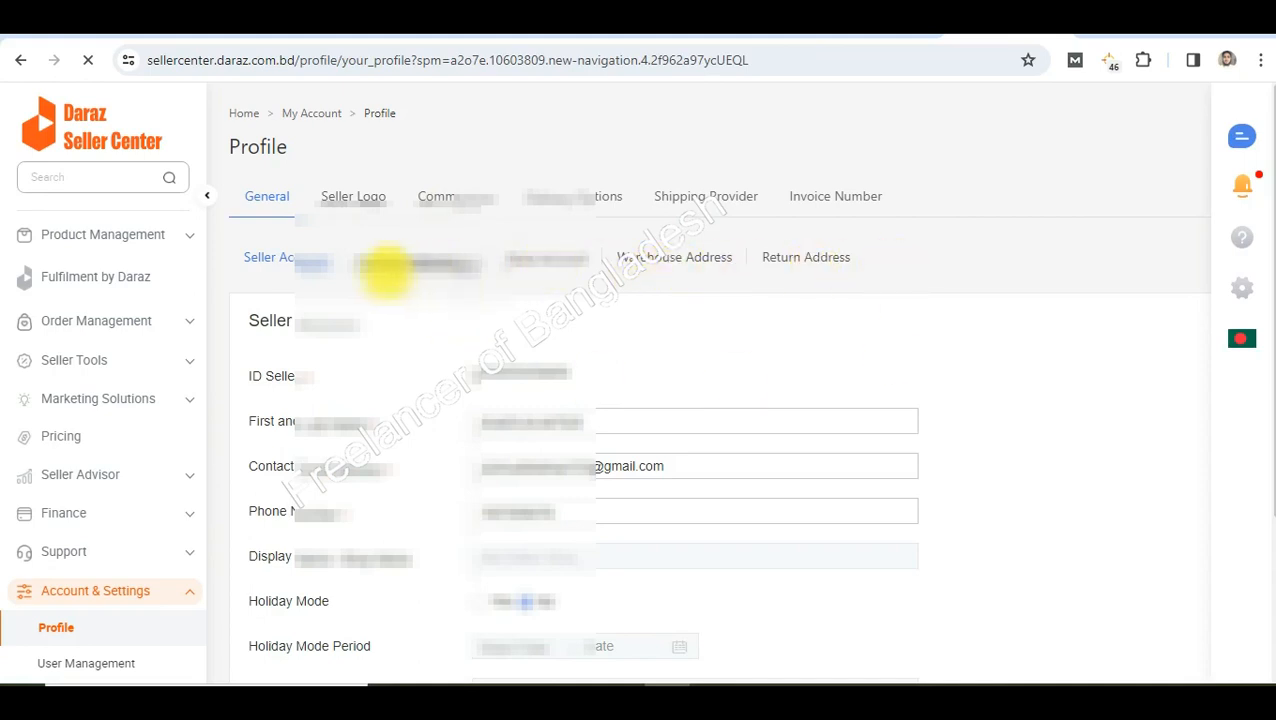
Review the Business Information form, then switch to the Bank Account details
left_click(416, 263)
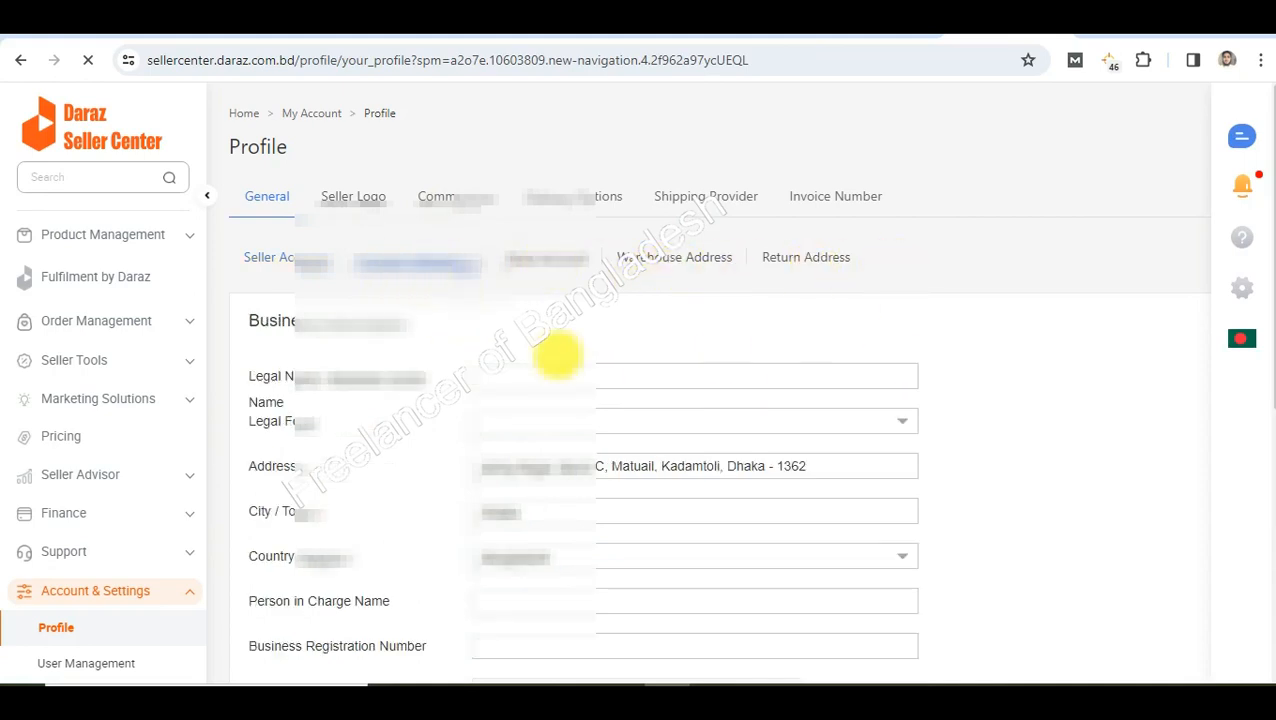
scroll(370, 300, "down", 2)
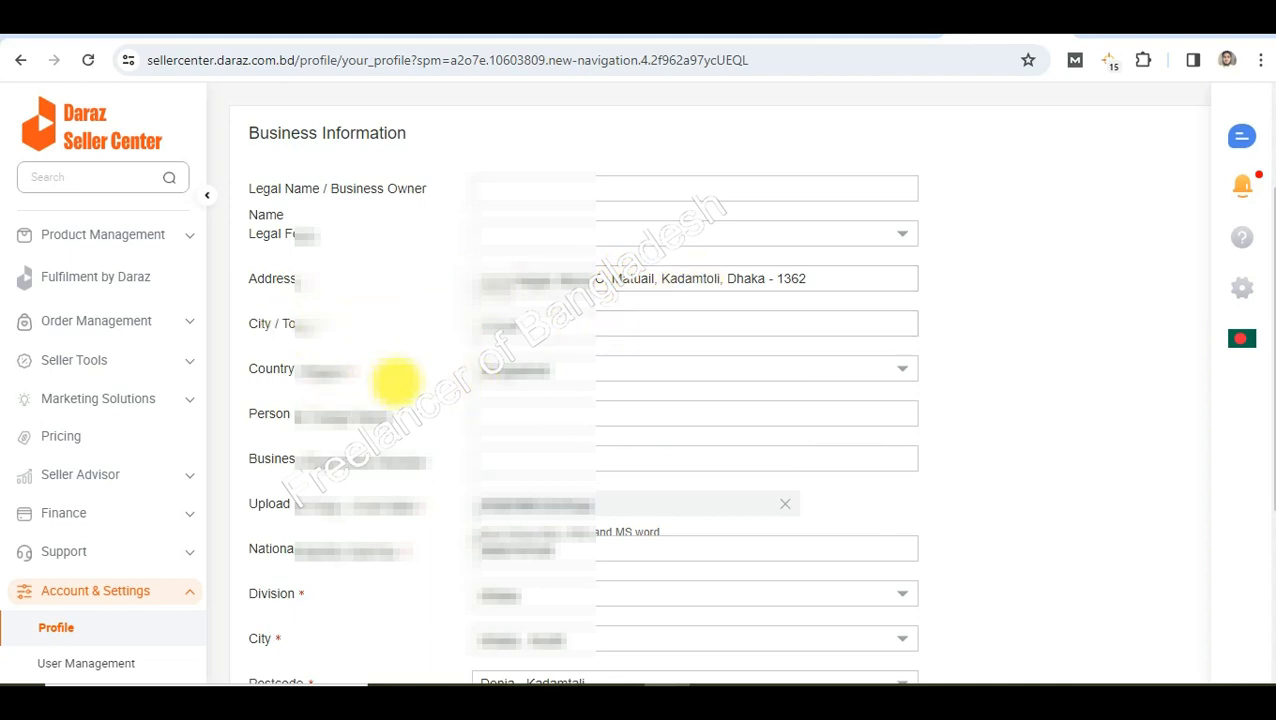
scroll(392, 378, "down", 1)
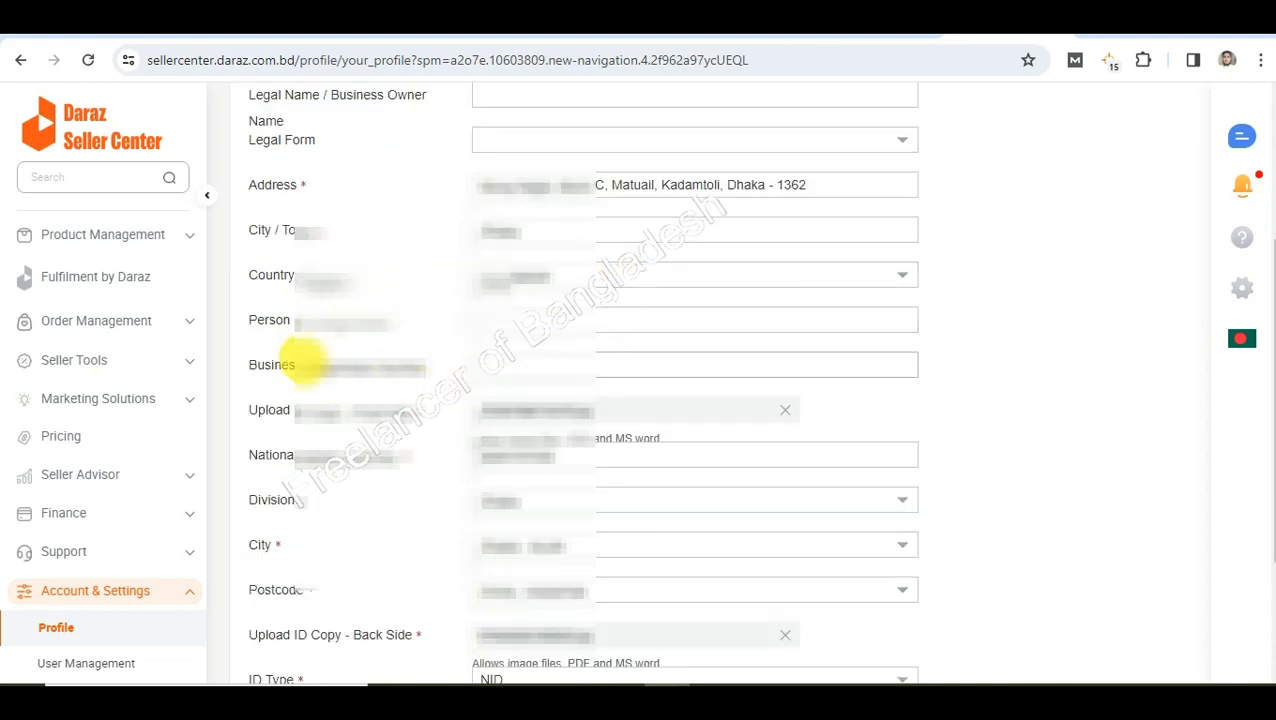
scroll(301, 357, "down", 2)
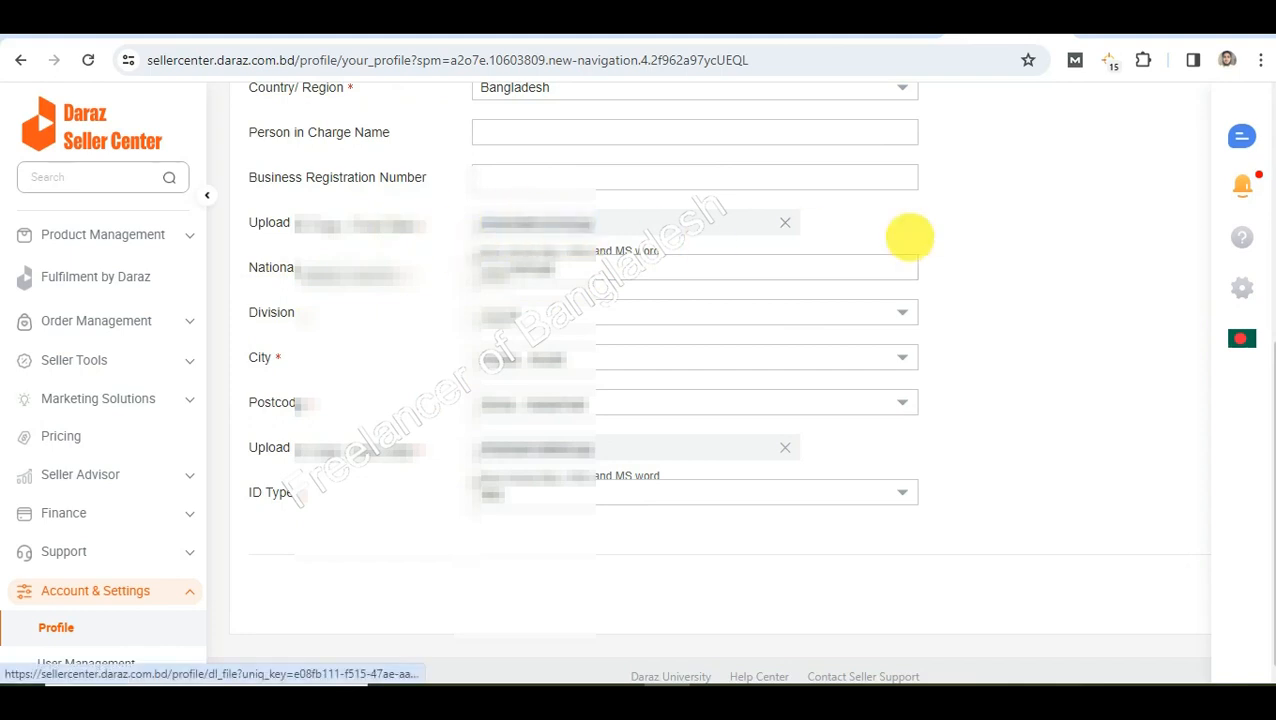
scroll(1000, 425, "up", 2)
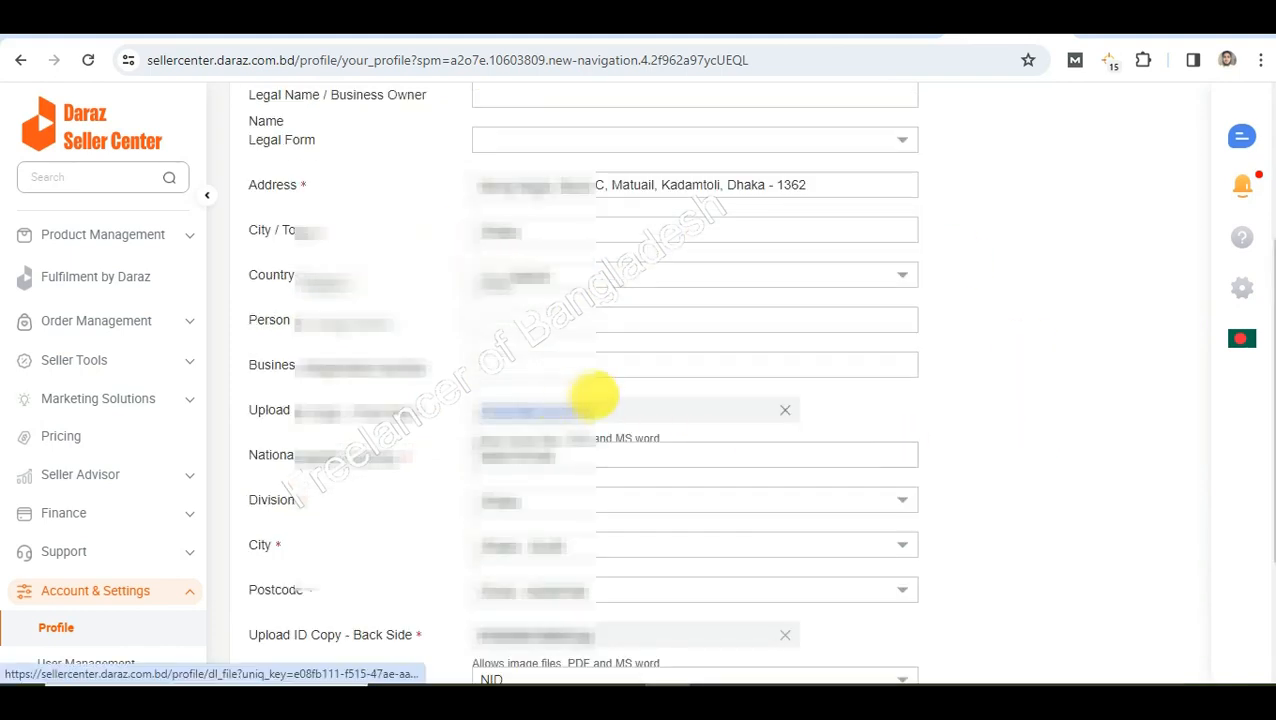
scroll(498, 327, "down", 2)
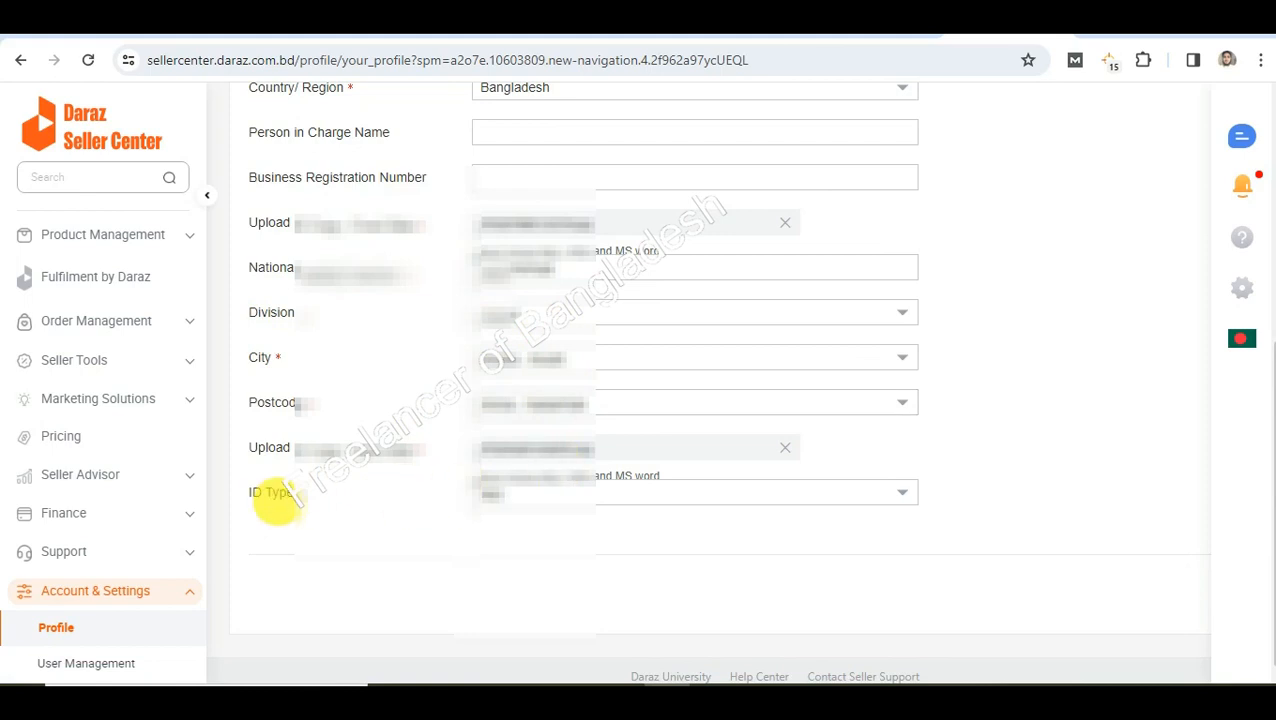
scroll(598, 491, "up", 2)
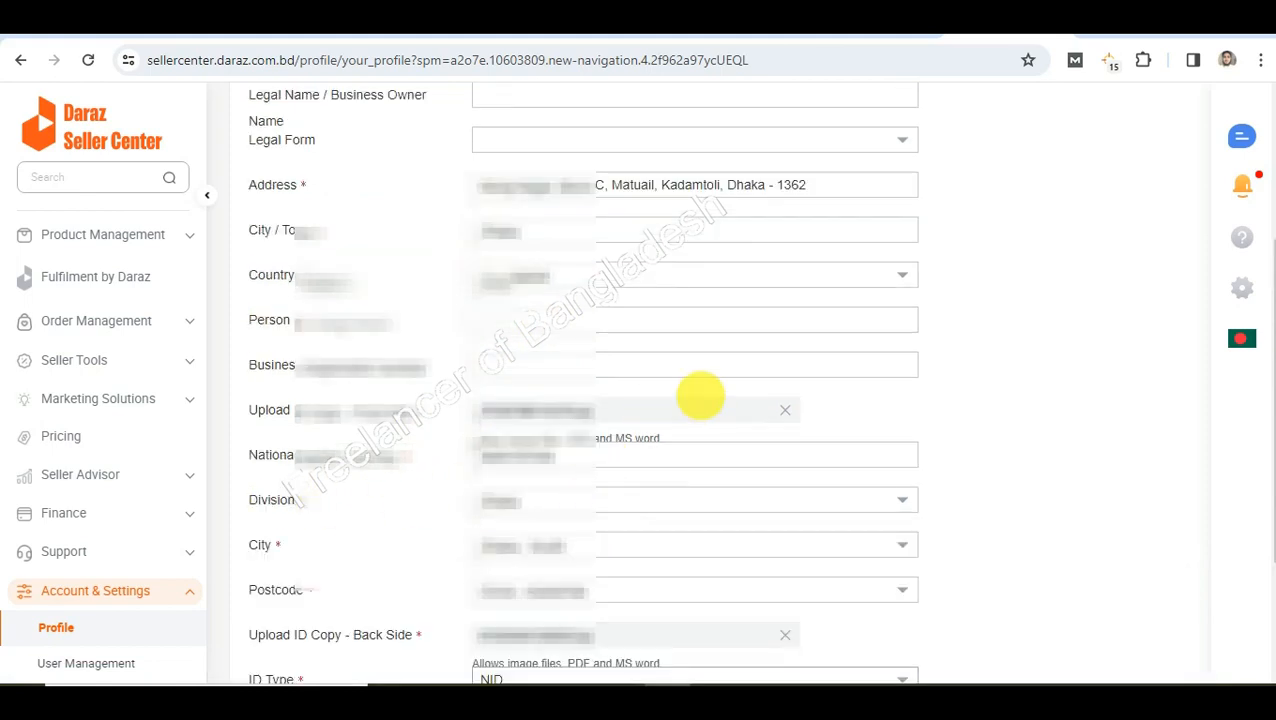
scroll(420, 460, "up", 2)
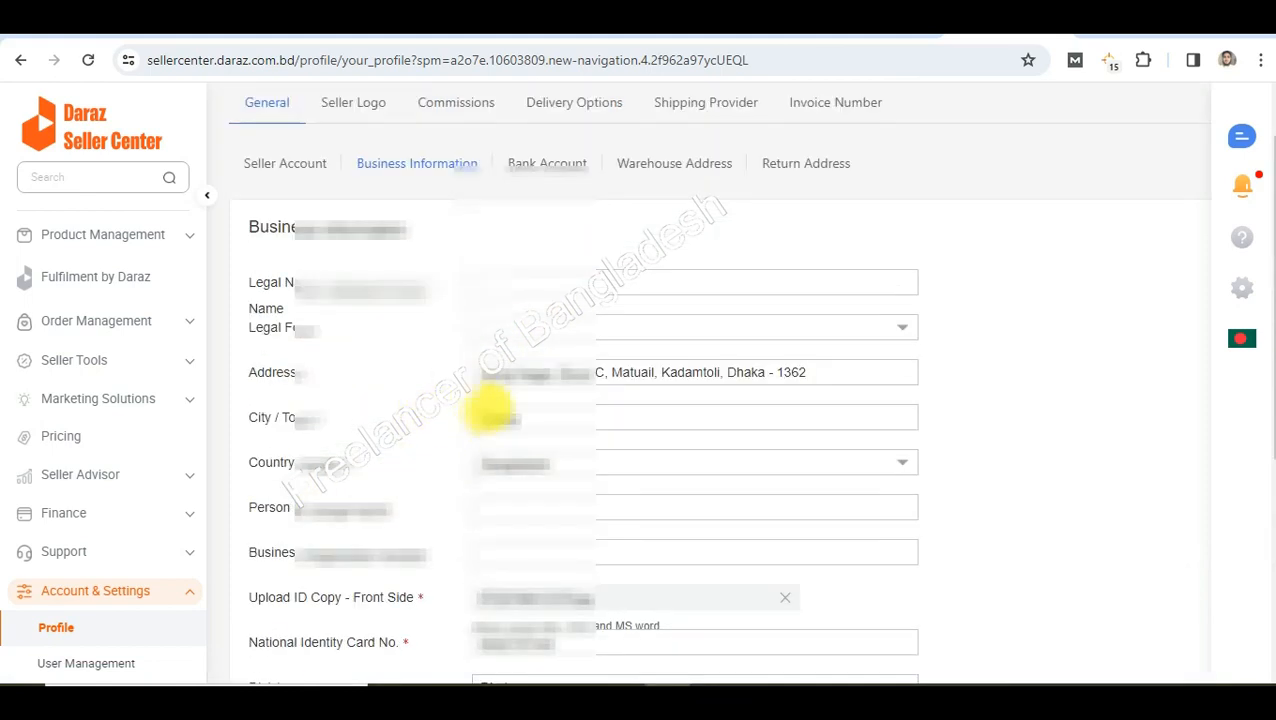
left_click(546, 163)
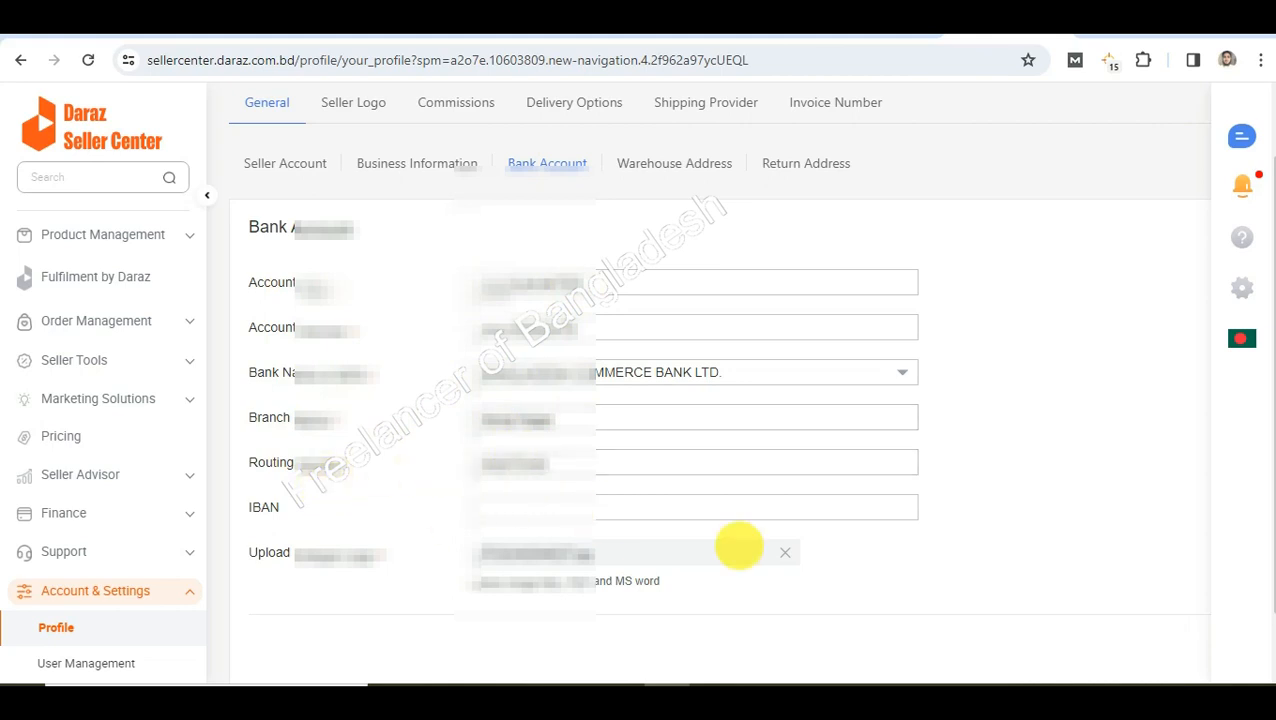
Scroll through the bank account, bank, branch and routing details and uploaded document
scroll(740, 550, "down", 1)
scroll(985, 548, "up", 2)
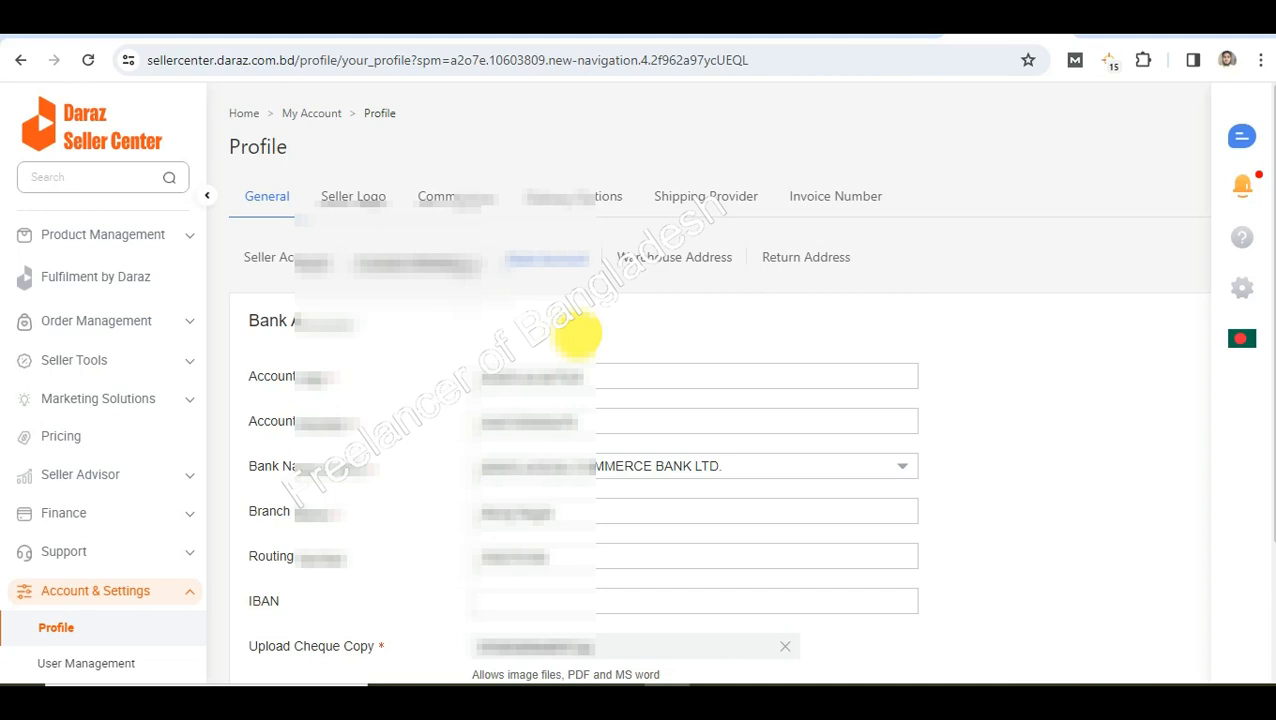
scroll(345, 365, "down", 1)
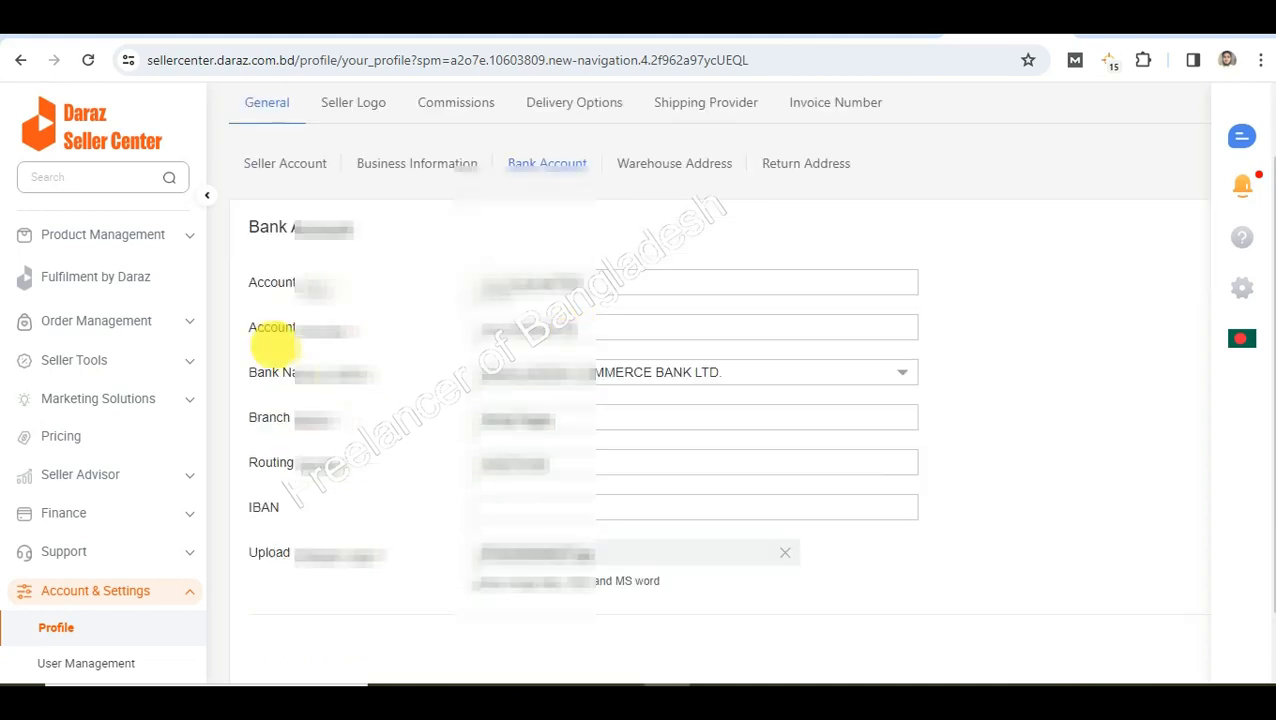
scroll(366, 355, "down", 1)
Go back to the home dashboard and bring the Performance Indicator cards into view (Pending Return 1, New Reviews 7)
left_click(91, 128)
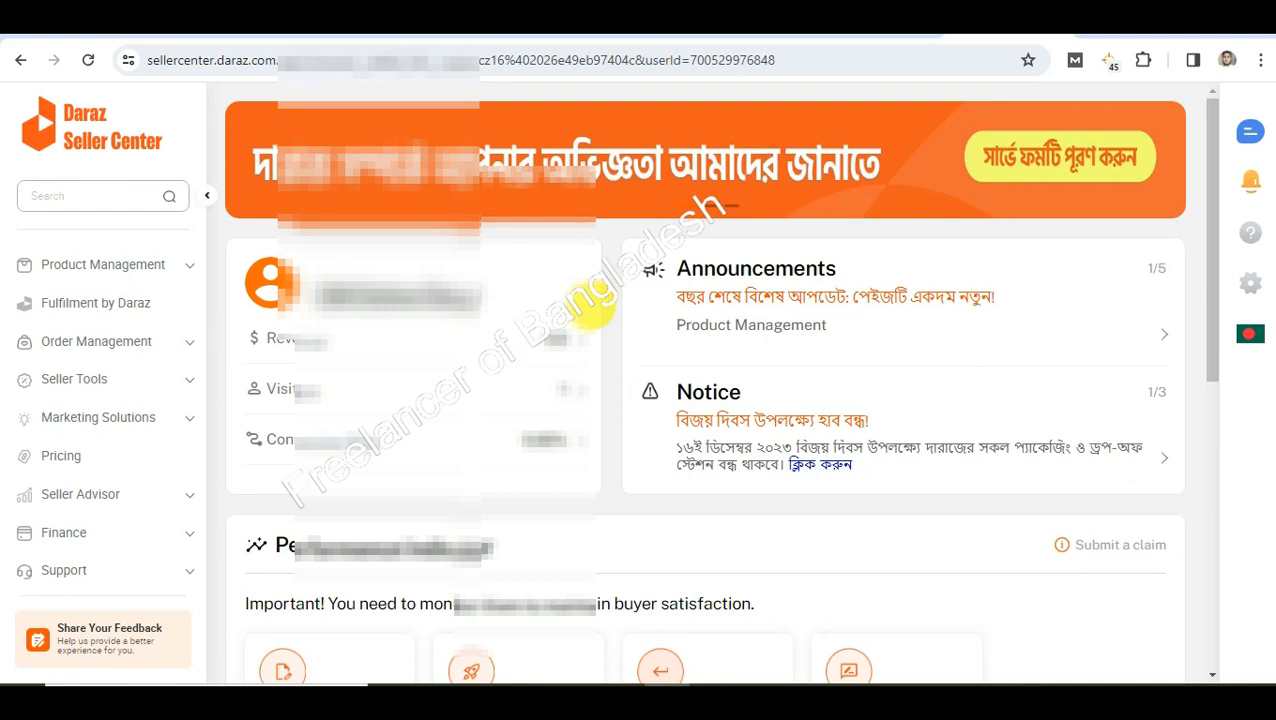
scroll(595, 379, "down", 2)
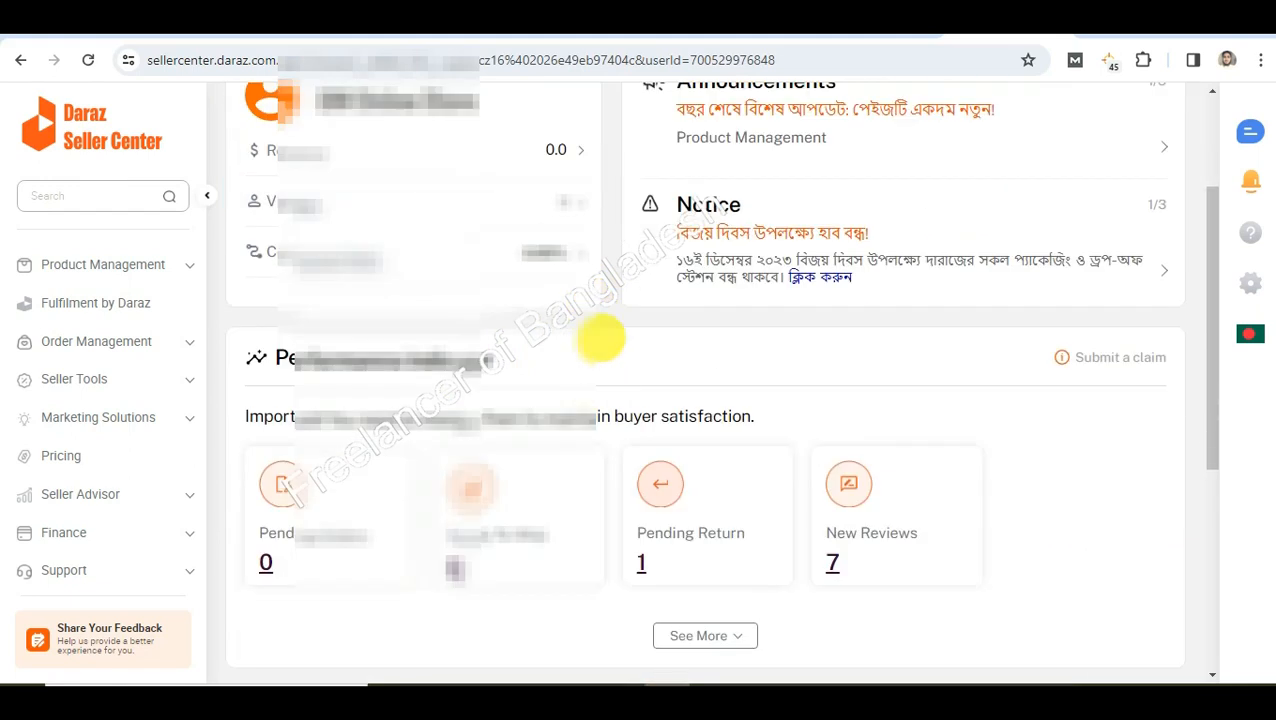